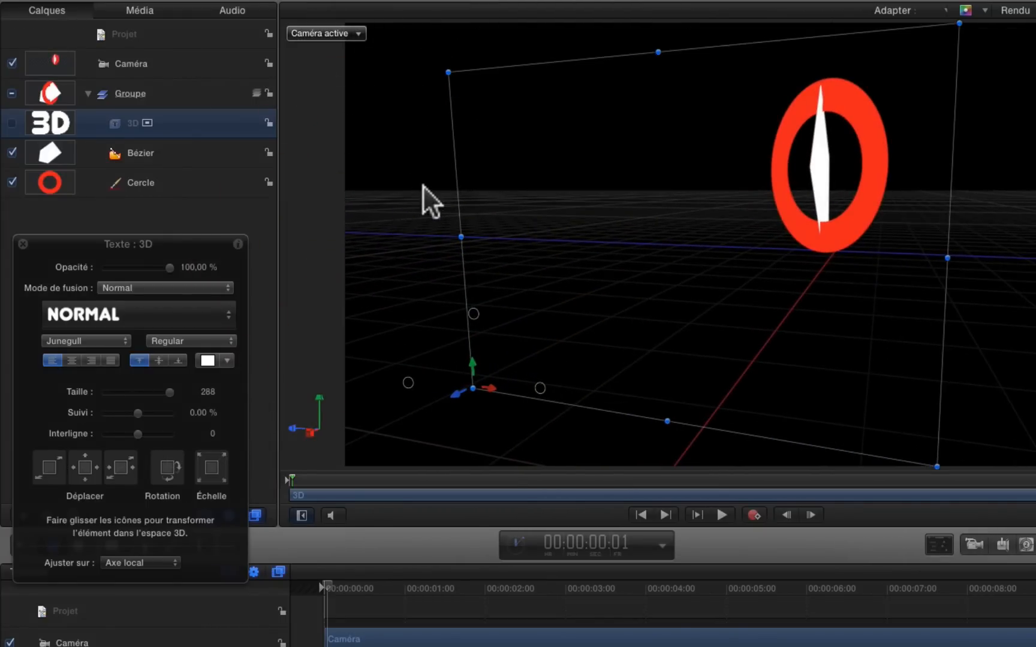
Undo the last view change and fit the objects into the active camera view
key("super+z")
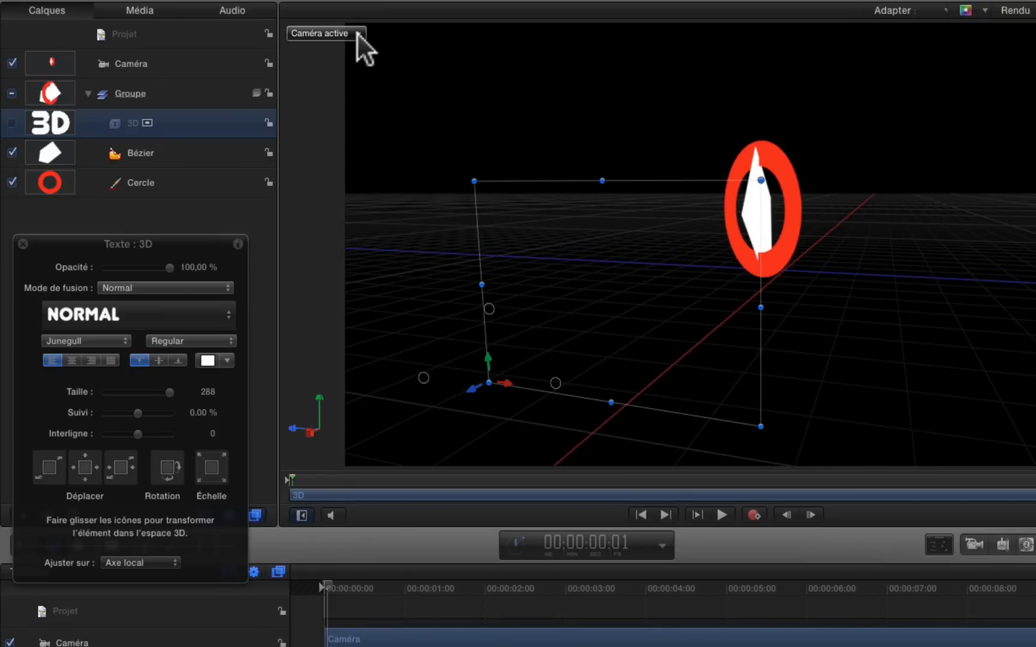
key("f")
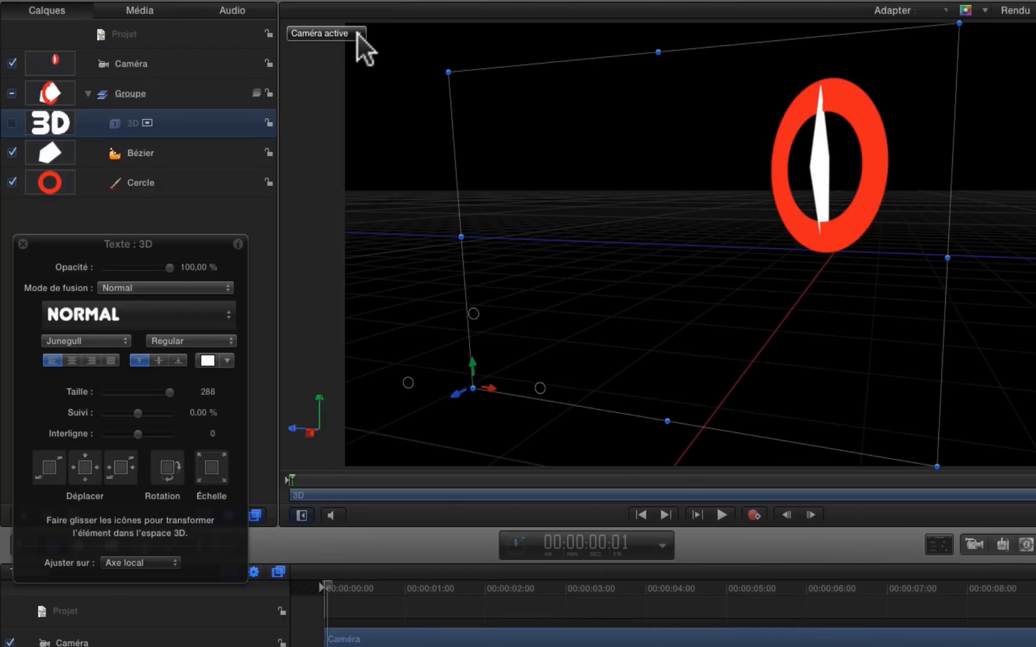
left_click(357, 32)
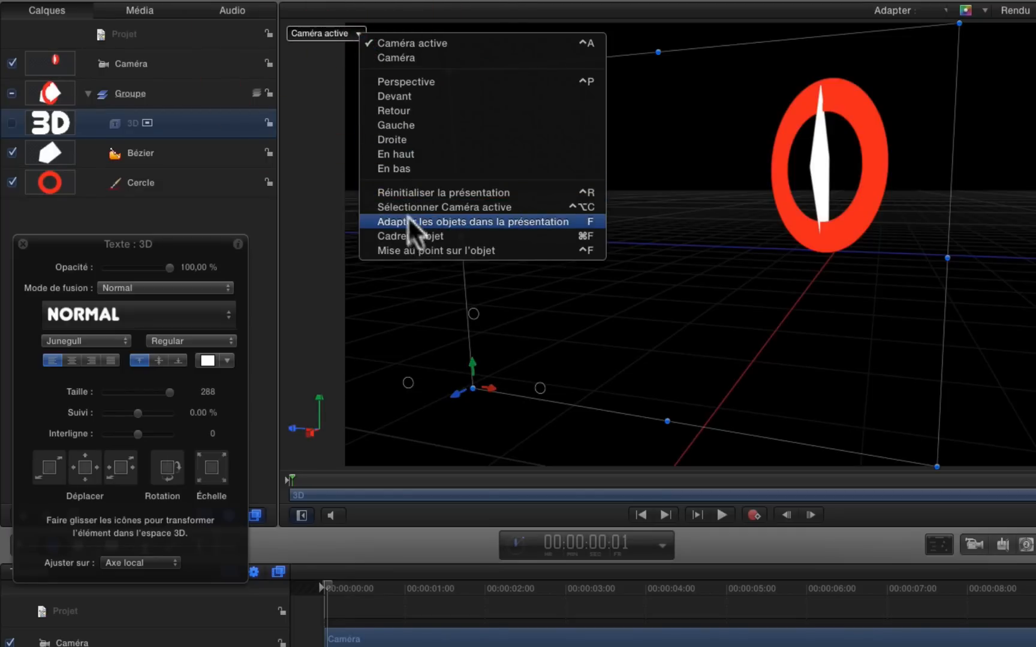
left_click(158, 174)
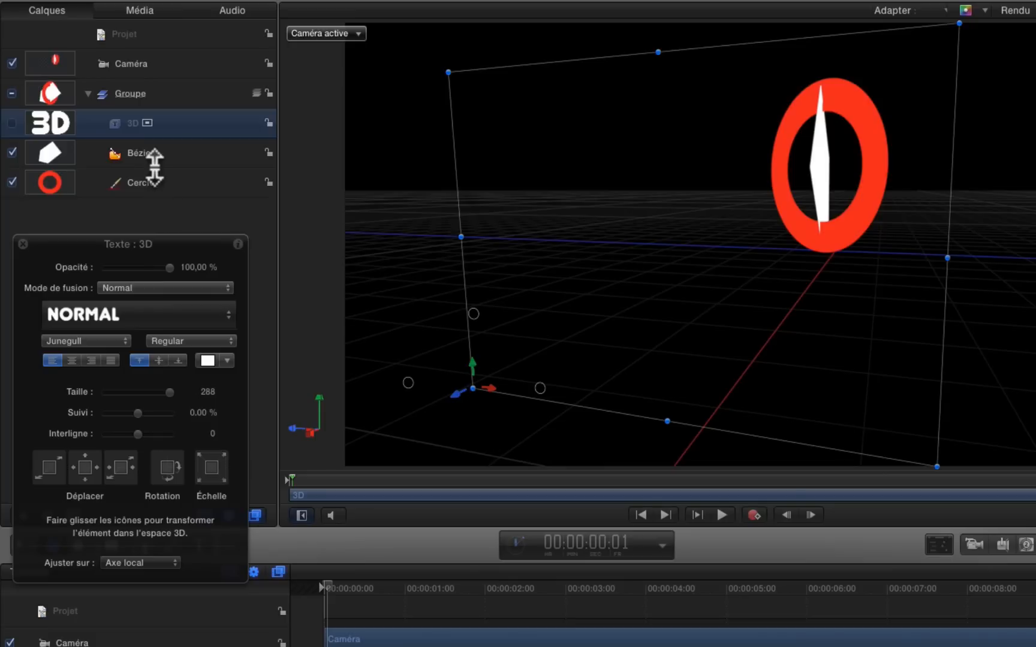
Frame the Bézier shape in the active camera view
left_click(154, 158)
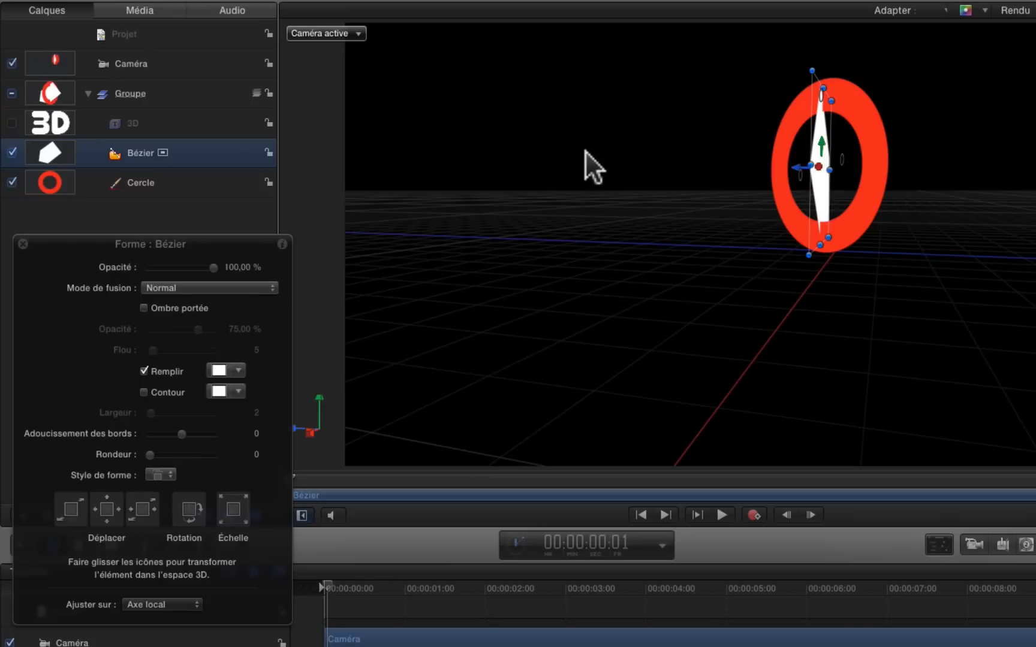
left_click(351, 33)
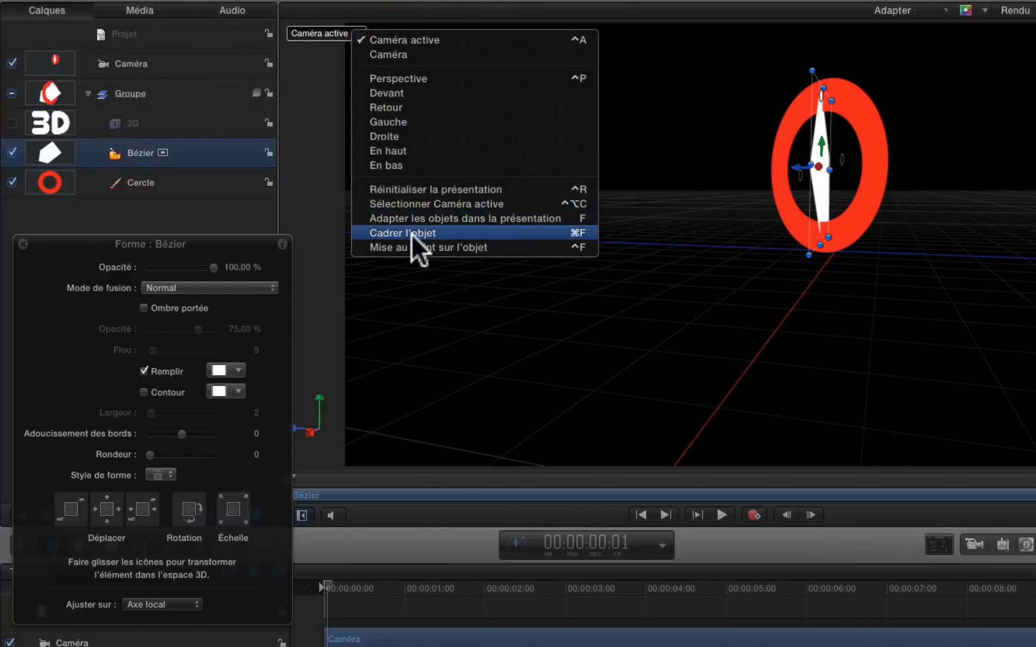
left_click(410, 232)
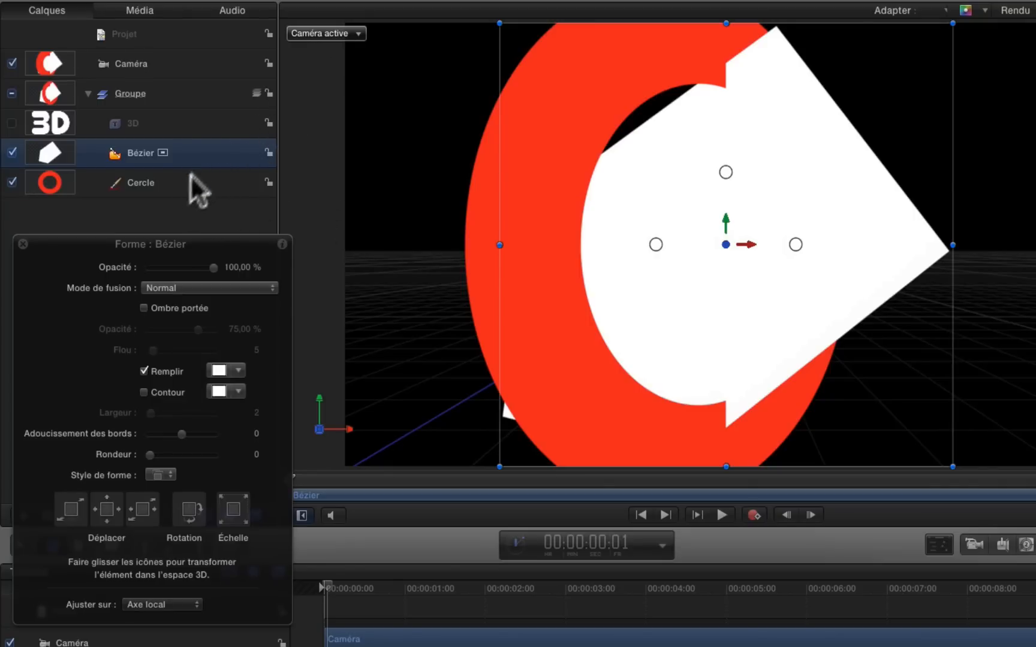
Frame the Cercle shape in the active camera view
left_click(176, 190)
left_click(353, 33)
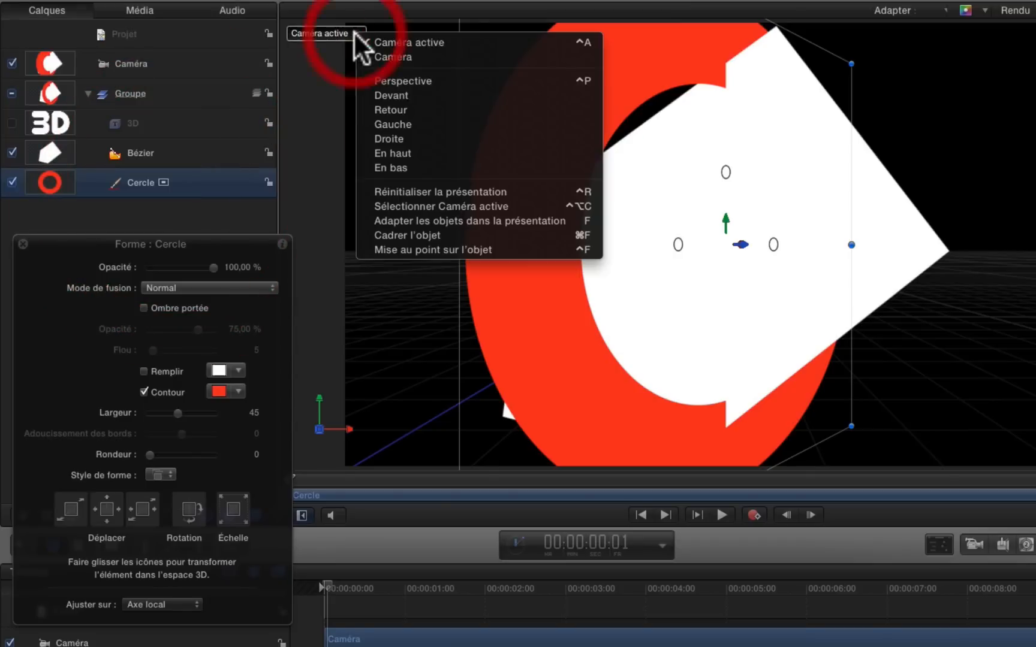
left_click(446, 236)
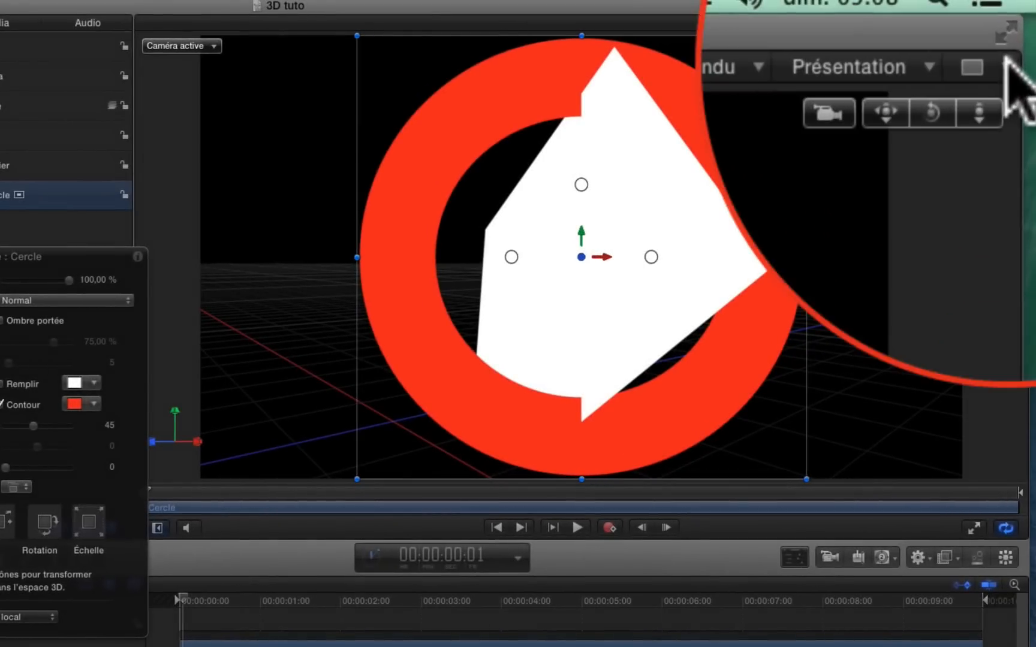
Split the canvas into two stacked views beside one large view, and set the large view to Droite with the camera and circle in sight
left_click(1007, 59)
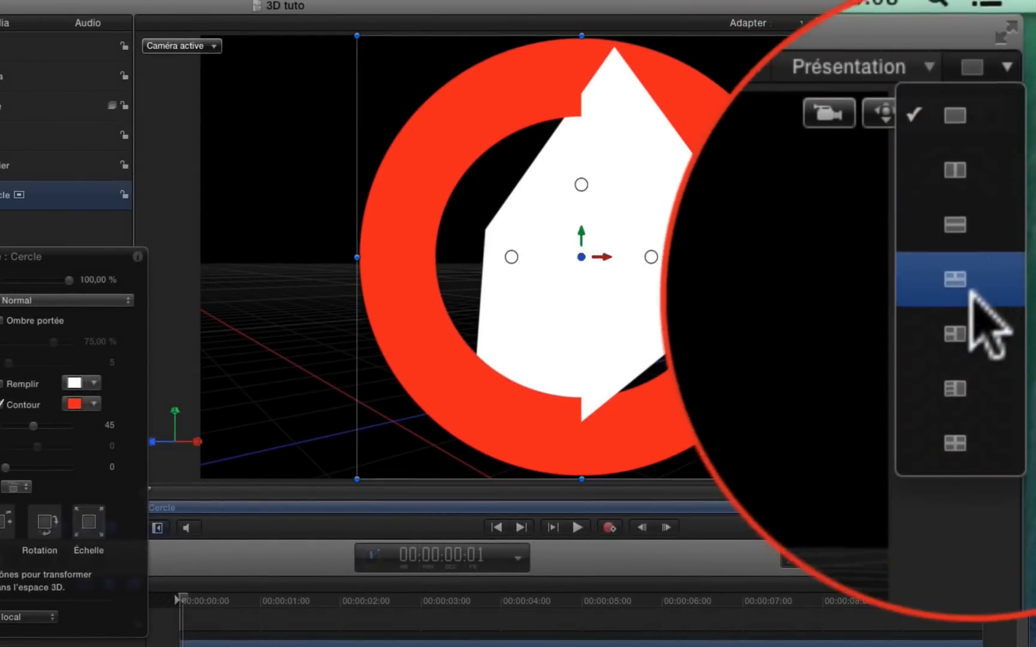
left_click(999, 157)
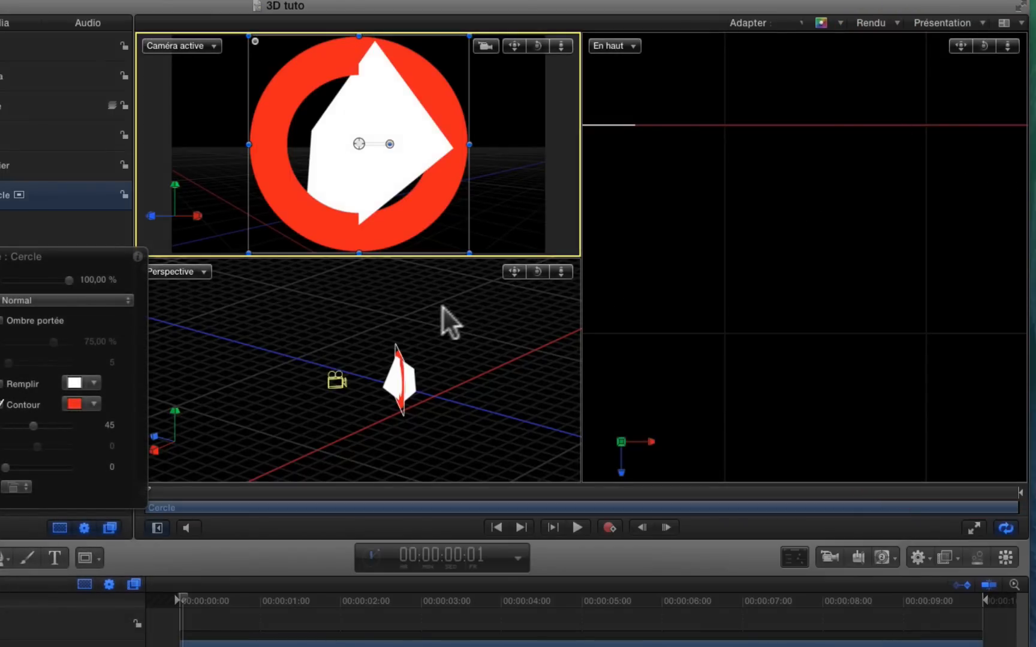
left_click(632, 46)
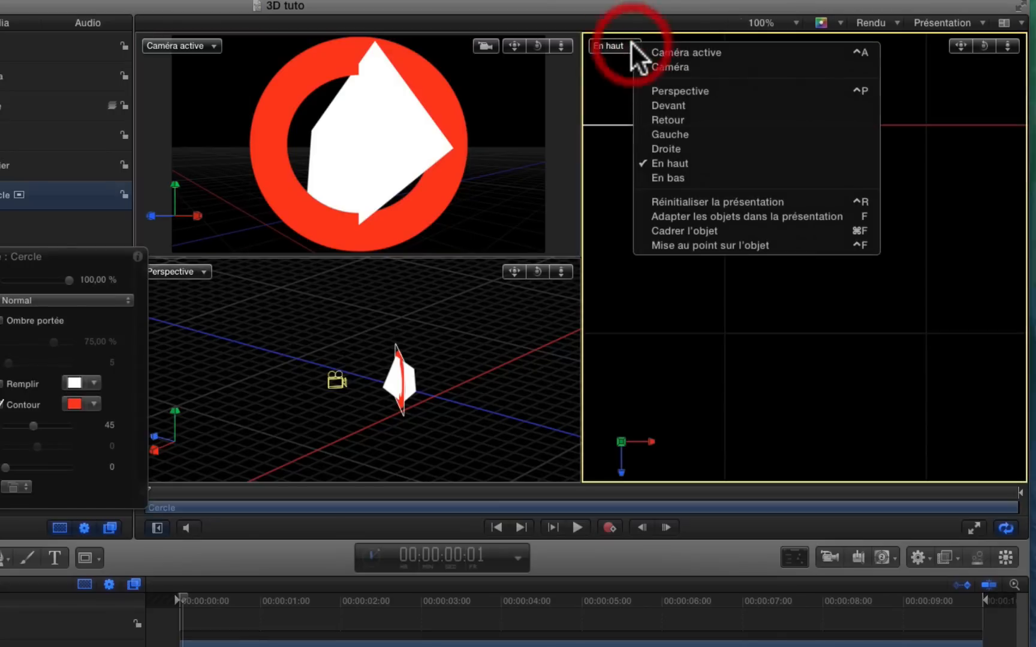
left_click(661, 148)
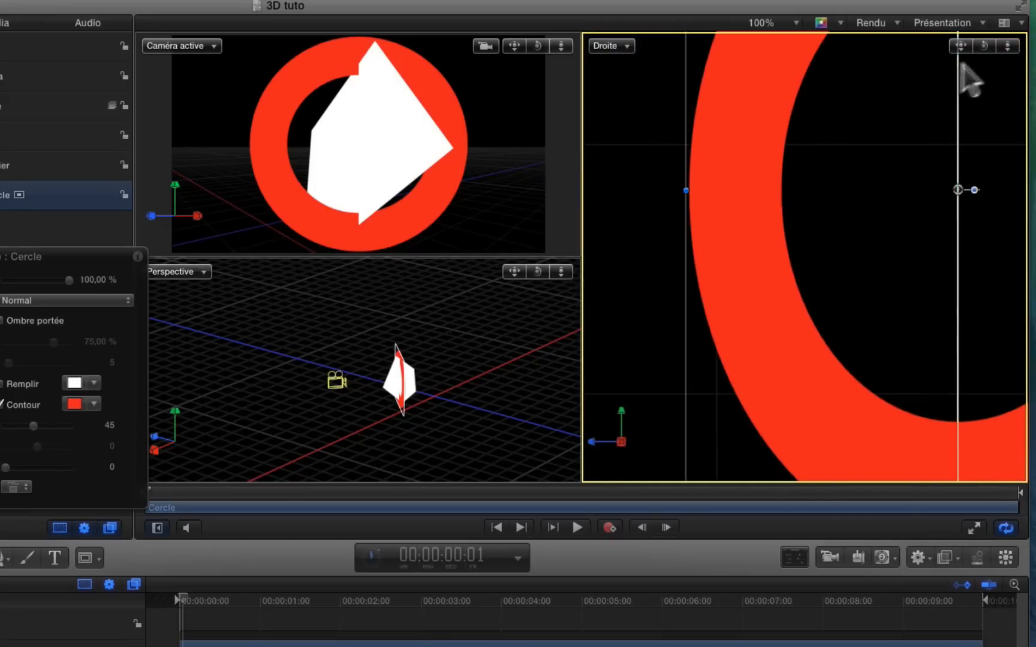
mouse_move(1007, 46)
left_mouse_down()
mouse_move(1007, 65)
mouse_move(1007, 46)
left_mouse_up()
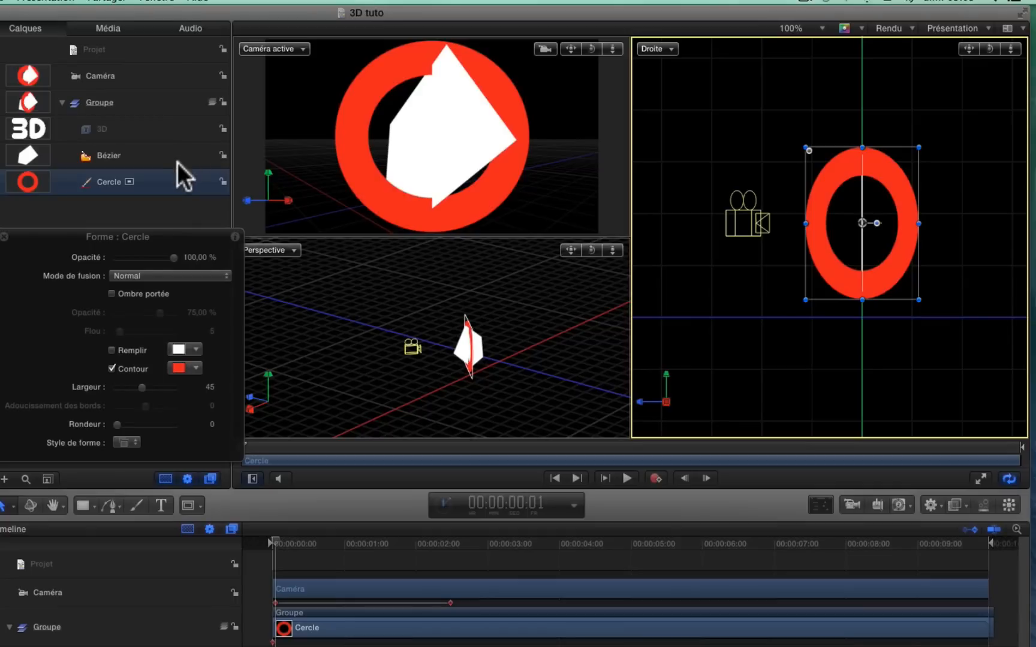
Frame the Bézier shape in the active camera view of the three-view layout
left_click(66, 166)
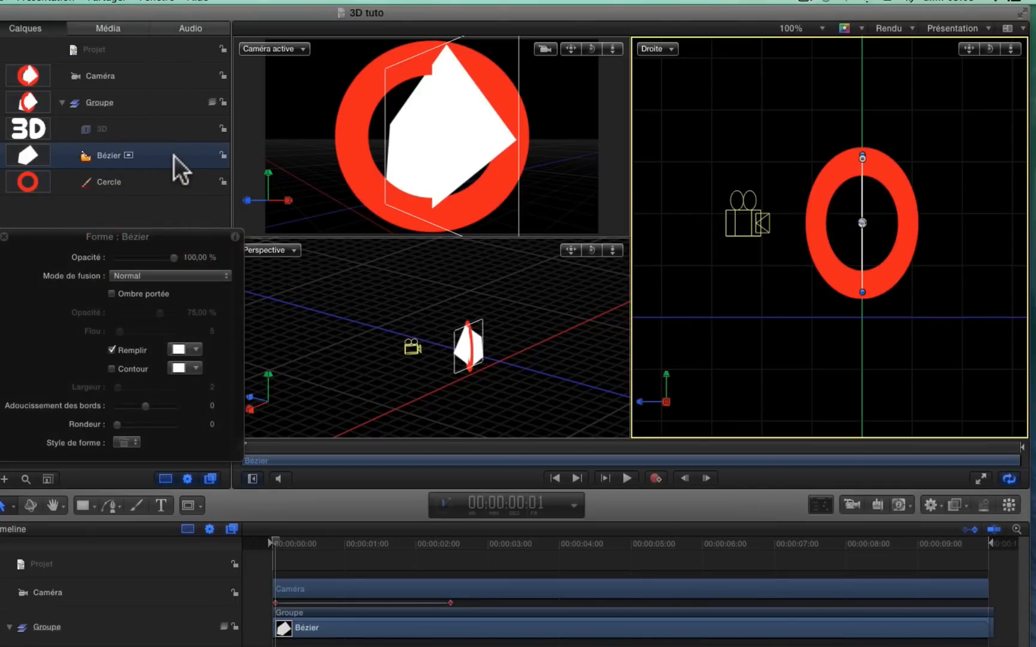
left_click(300, 48)
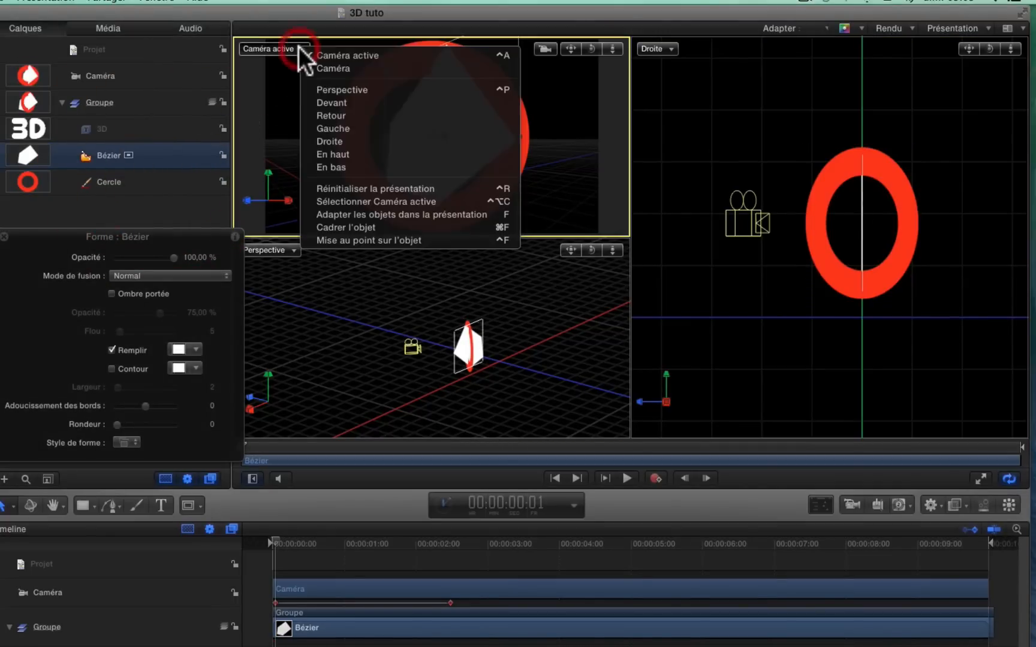
left_click(353, 225)
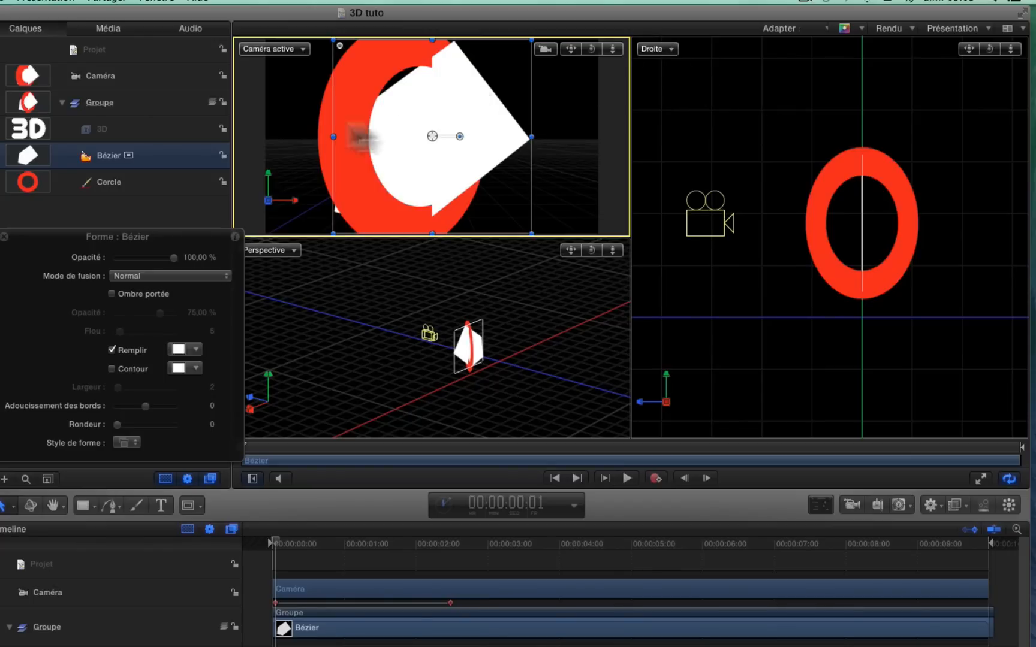
Try to frame the selected camera in the Droite view, and undo it
left_click(698, 217)
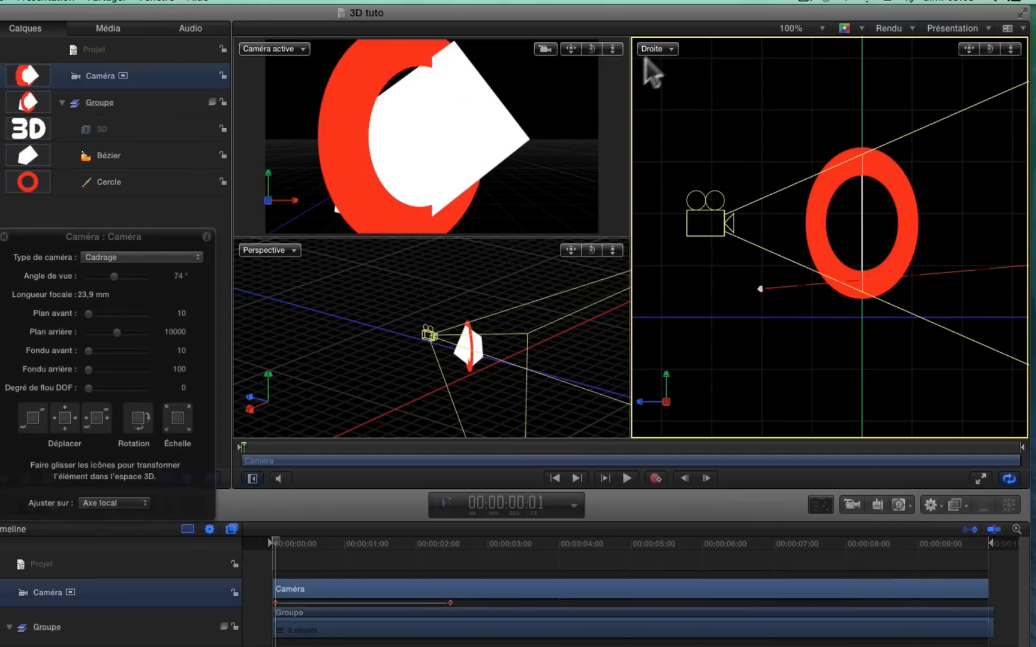
left_click(669, 48)
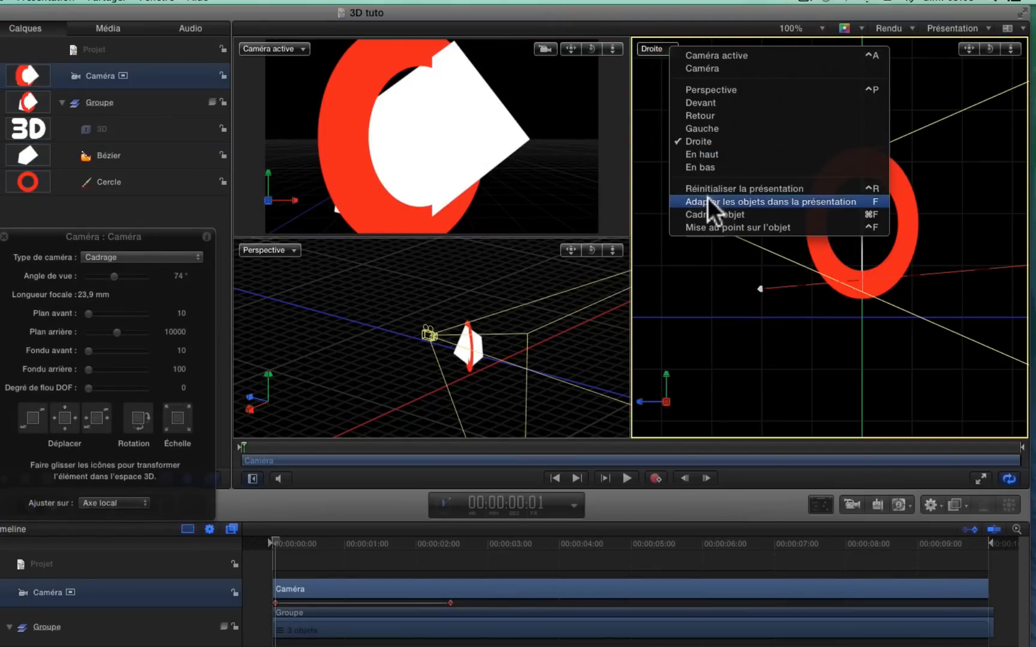
left_click(707, 213)
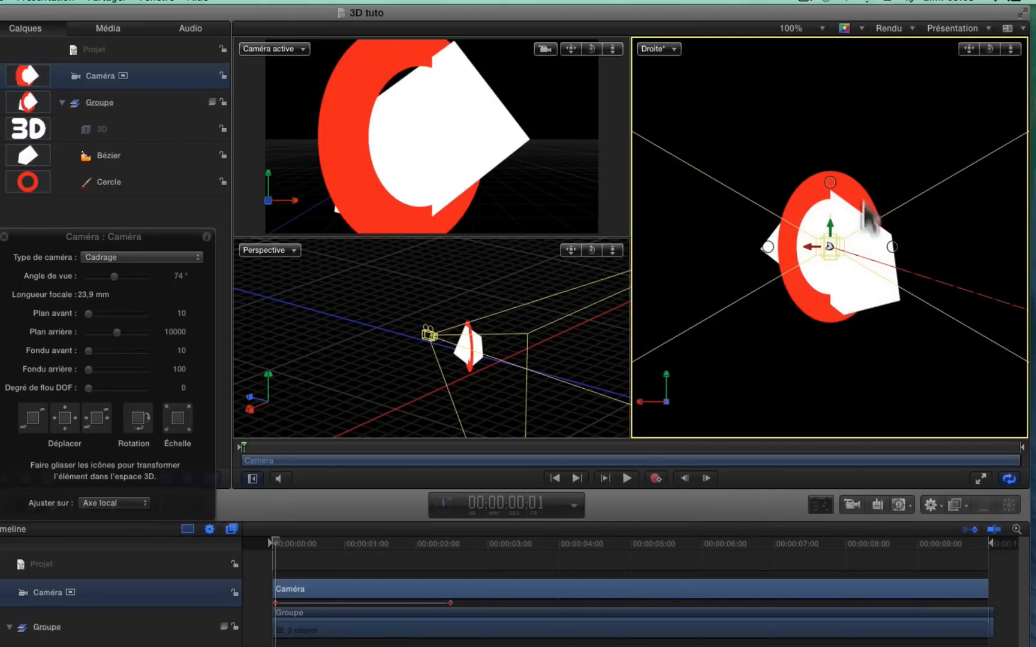
key("super+z")
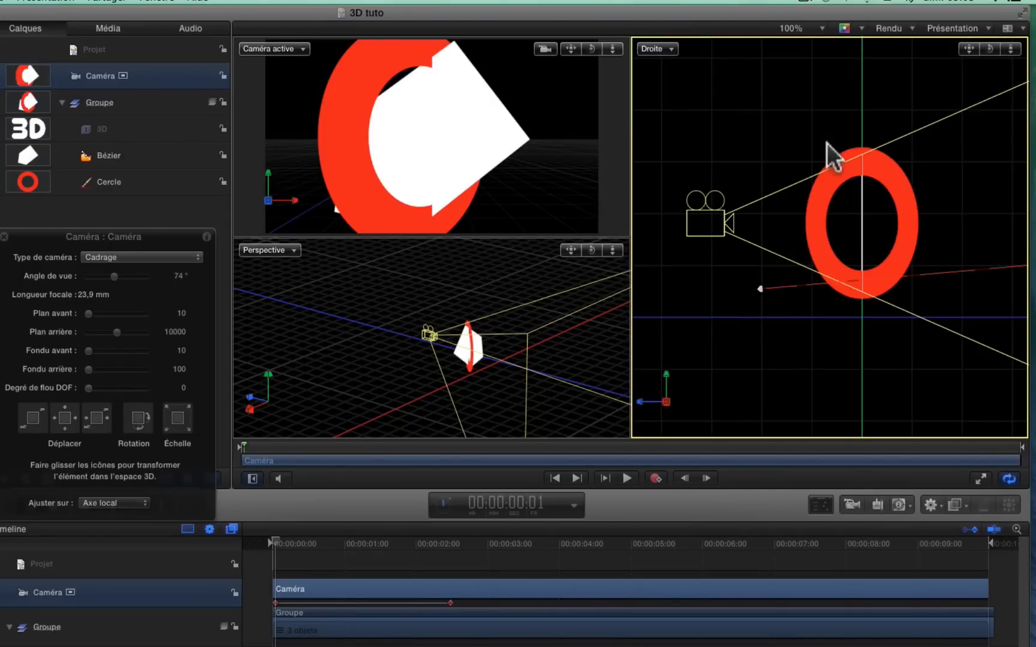
Move the camera farther away from the shapes in the Droite view, and fit the objects into the active camera view
mouse_move(1008, 50)
left_mouse_down()
mouse_move(1020, 49)
mouse_move(995, 51)
left_mouse_up()
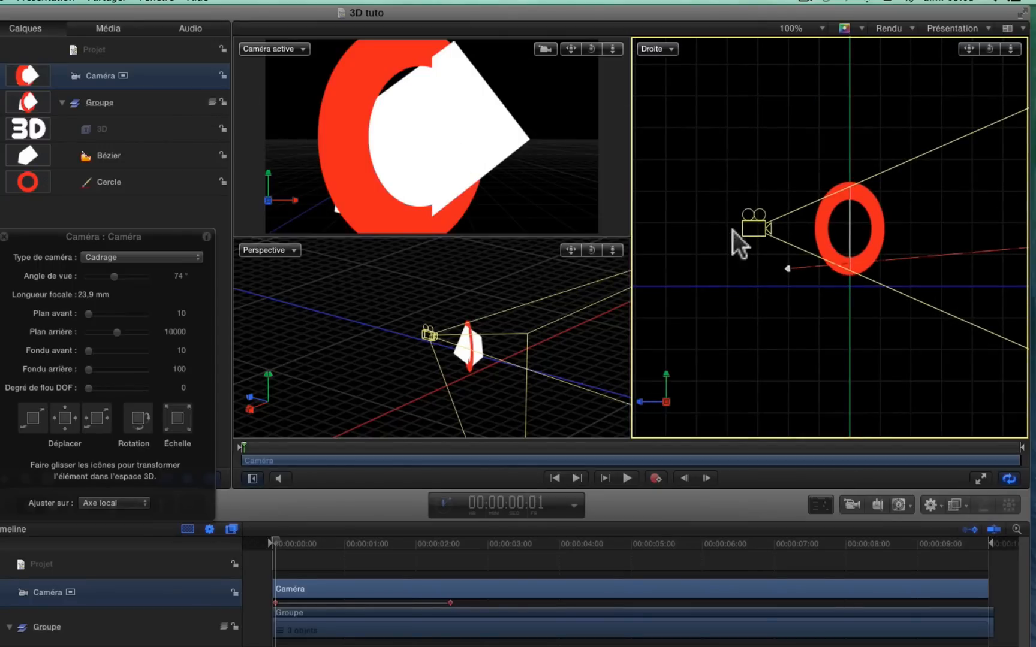
left_click_drag(750, 227, 641, 230)
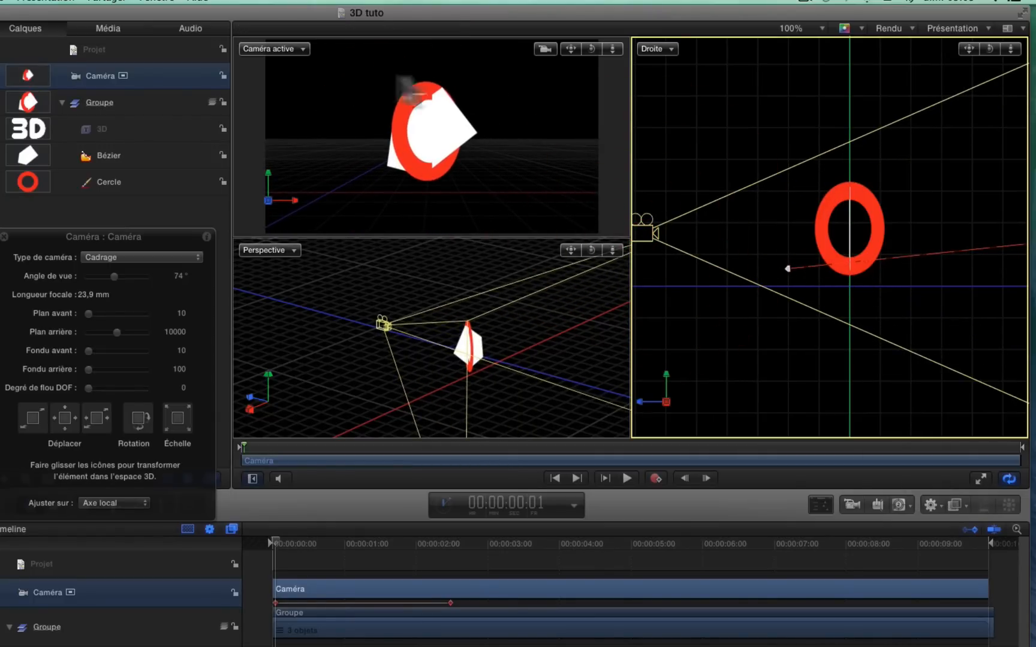
left_click(296, 48)
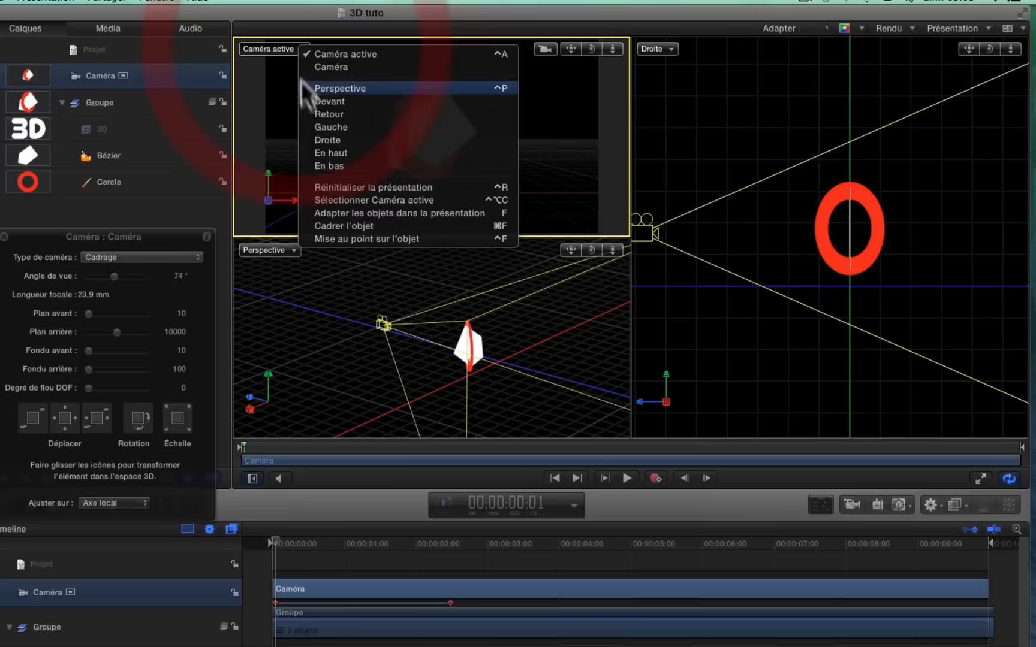
left_click(351, 213)
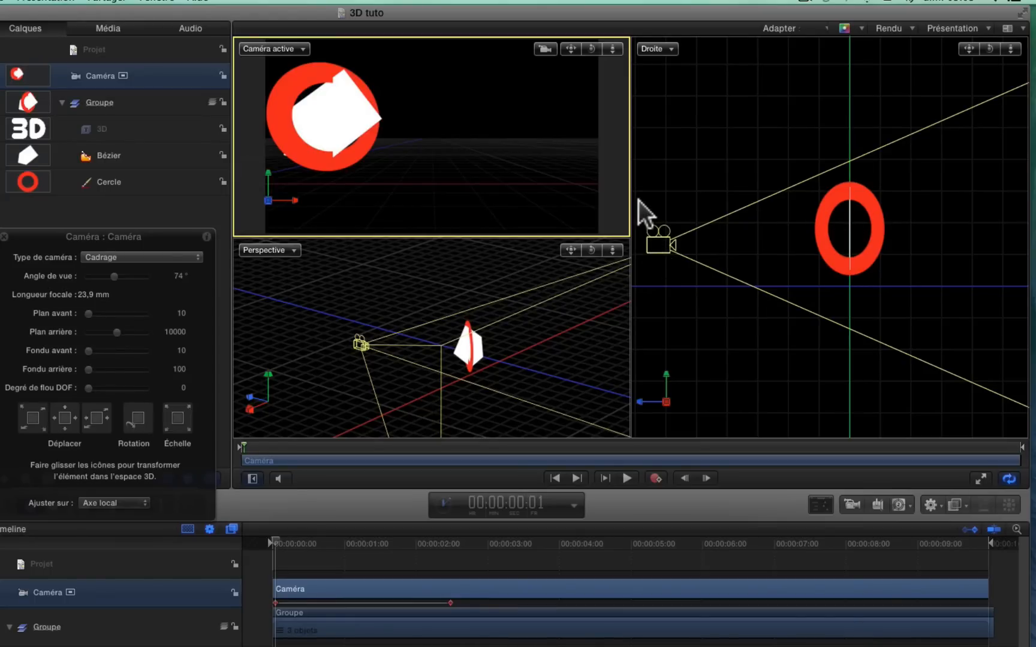
Restore the camera's previous position and move it even farther back from the shapes in the Droite view
left_click_drag(643, 208, 639, 204)
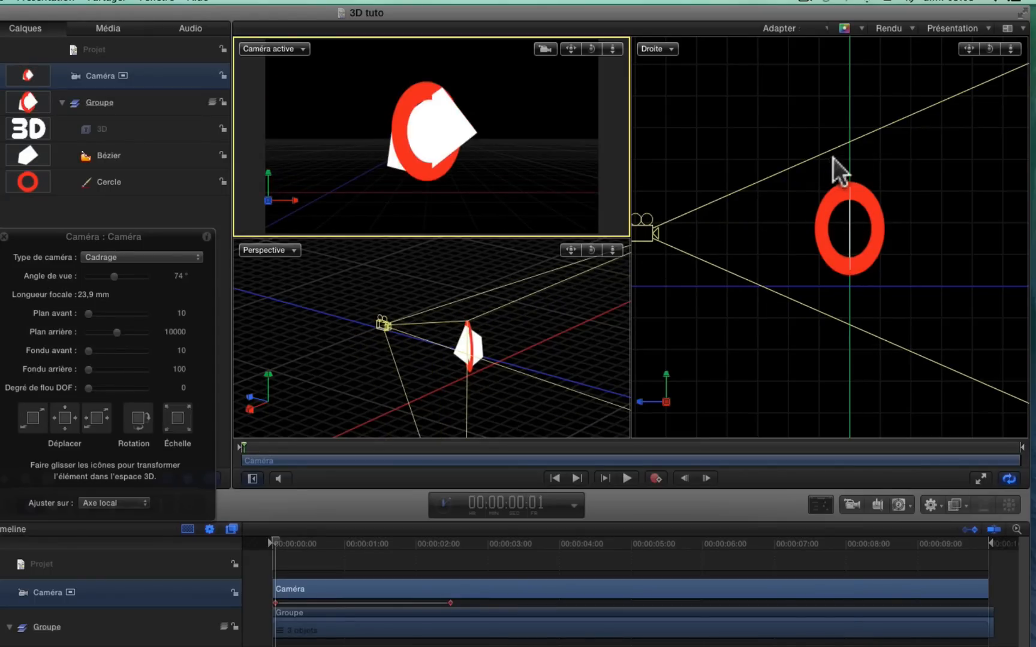
left_click_drag(1010, 51, 948, 120)
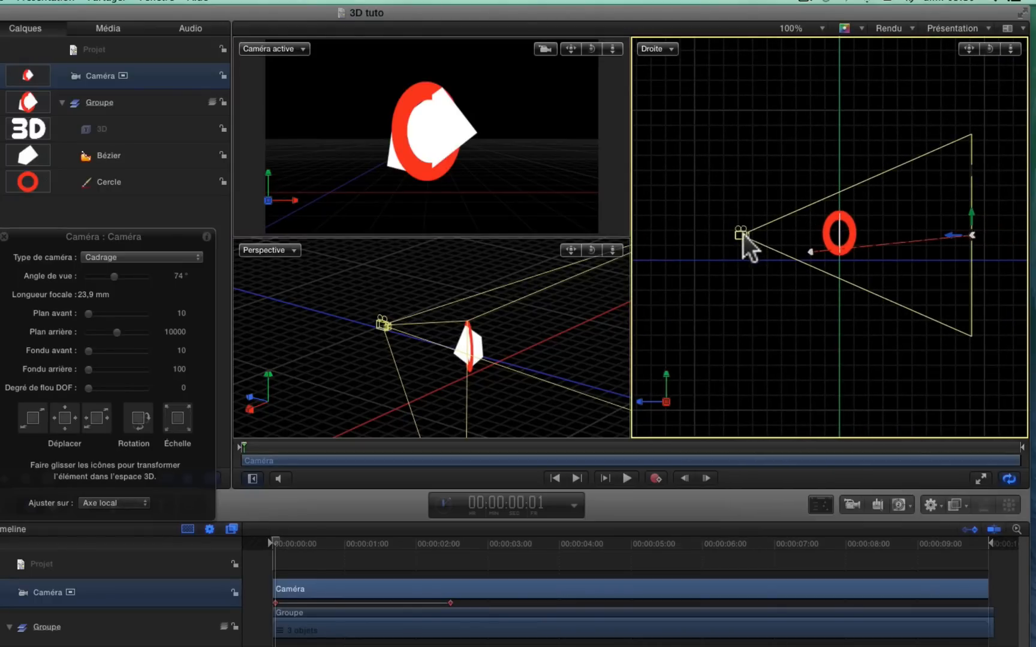
left_click_drag(743, 234, 667, 234)
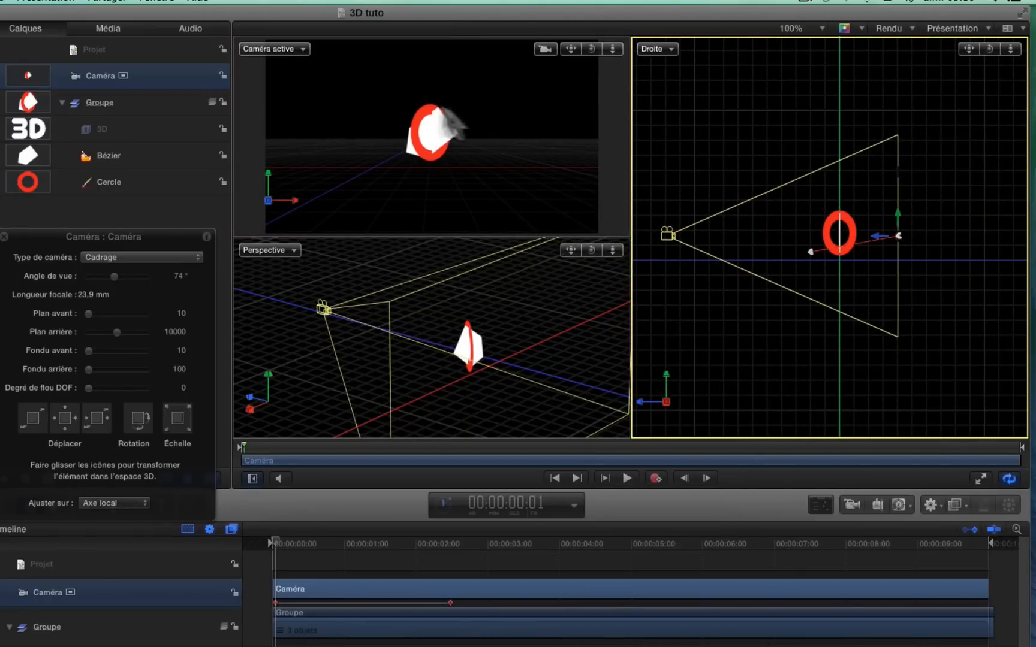
Fit the objects into the active camera view again, and pull the camera back and slightly up in the Droite view
left_click(302, 49)
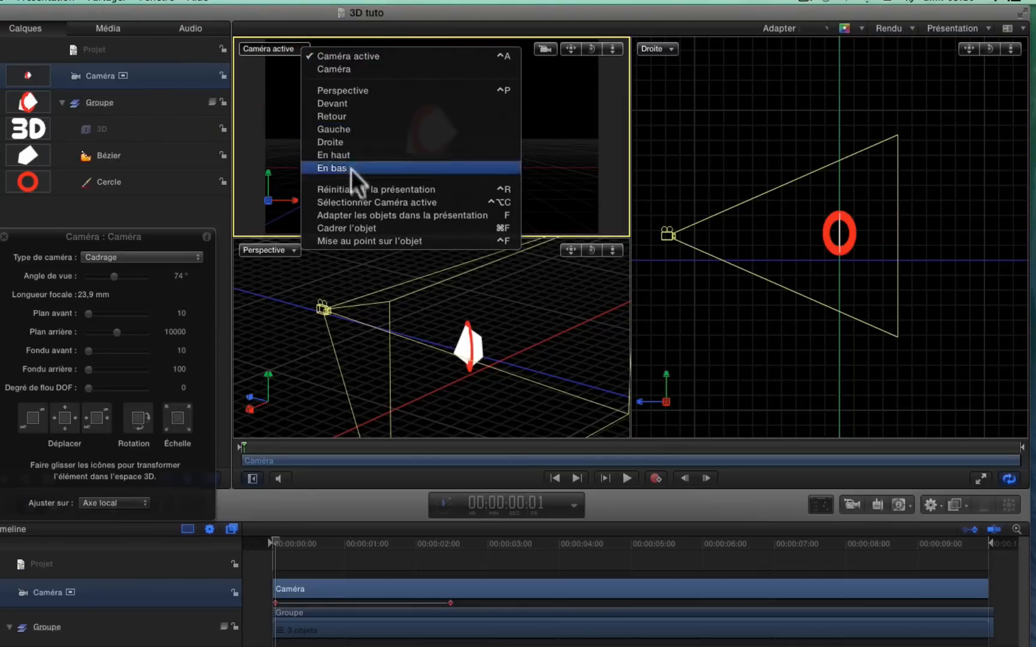
left_click(354, 216)
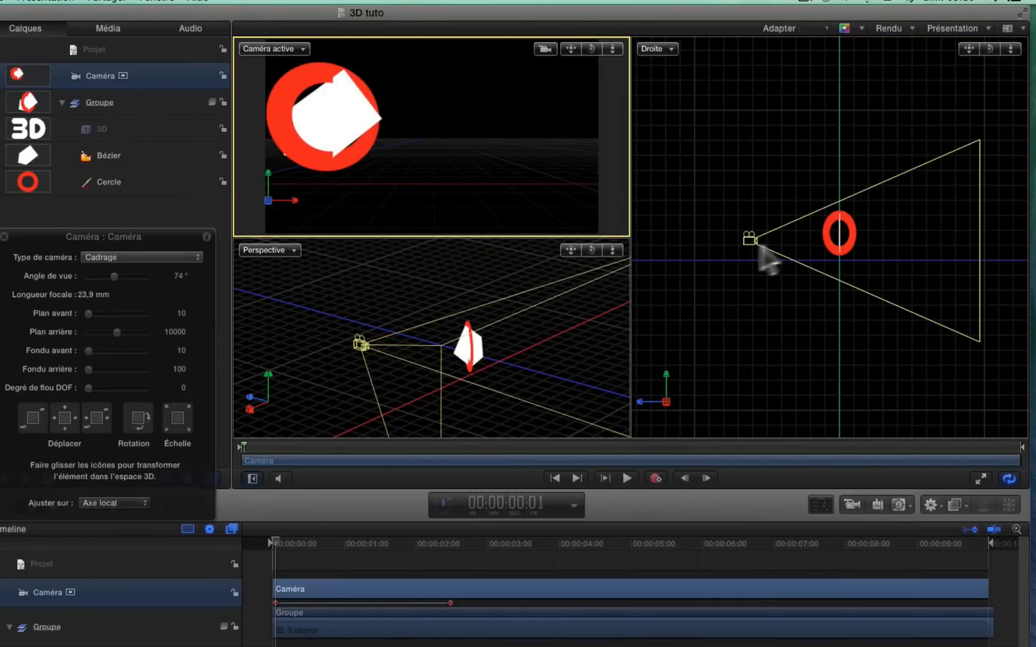
left_click_drag(746, 237, 663, 226)
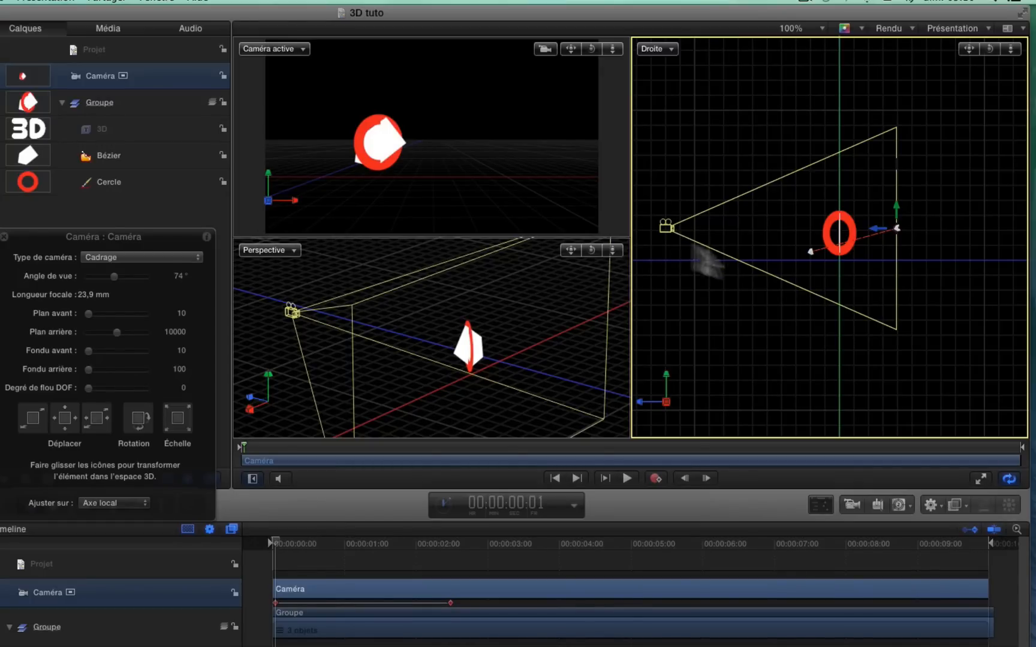
Give the Bézier shape a yellow-green outline and increase the outline's width
left_click(123, 151)
left_click(128, 155)
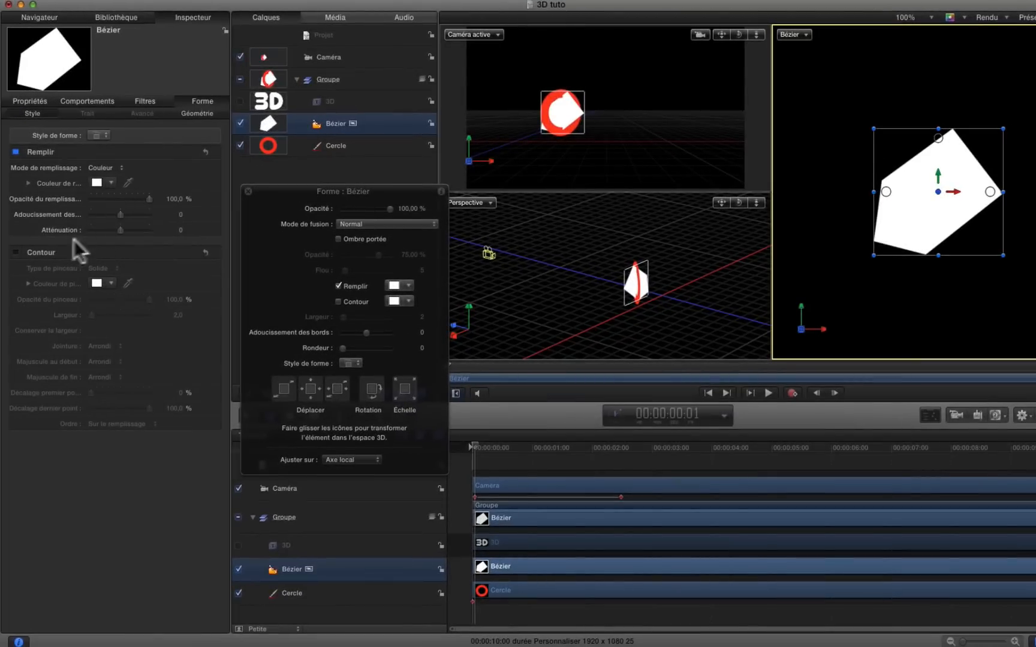
left_click(16, 253)
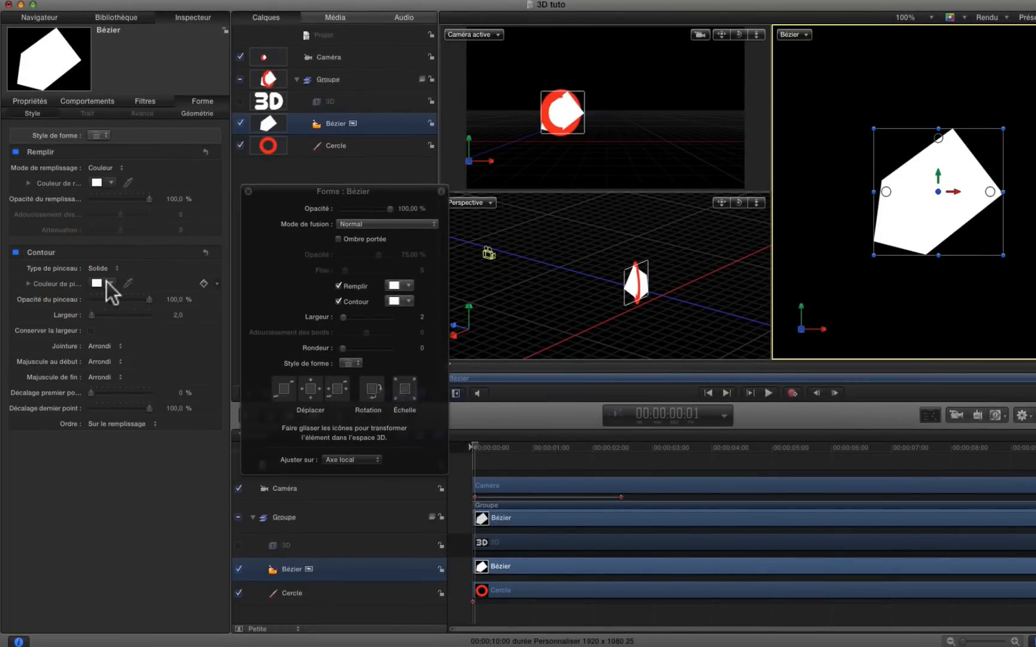
left_click(111, 283)
left_click(149, 316)
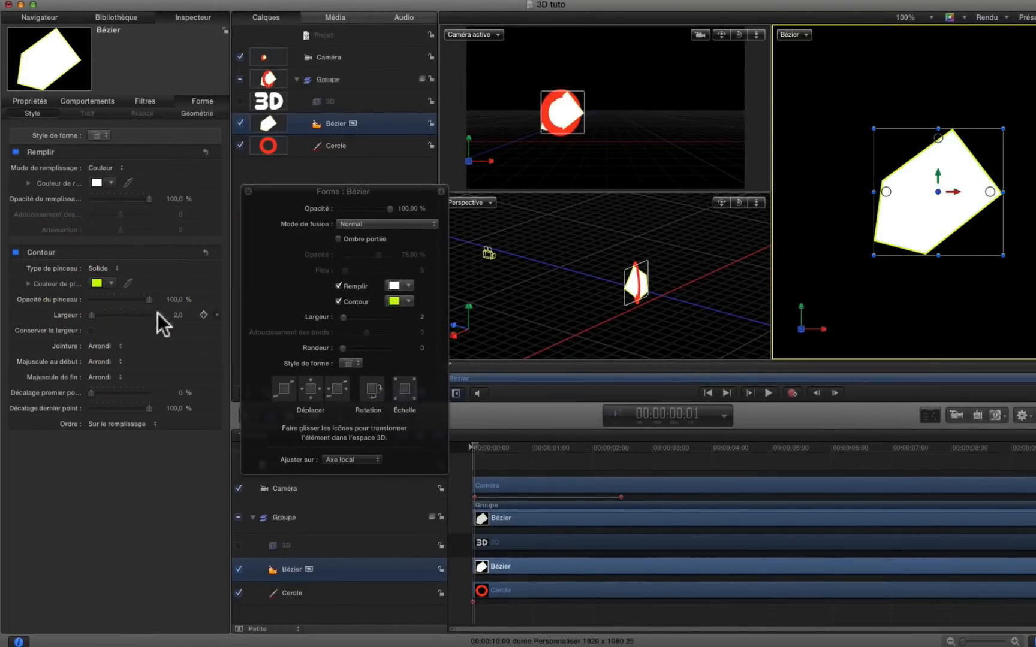
mouse_move(97, 316)
left_mouse_down()
mouse_move(125, 313)
mouse_move(102, 324)
left_mouse_up()
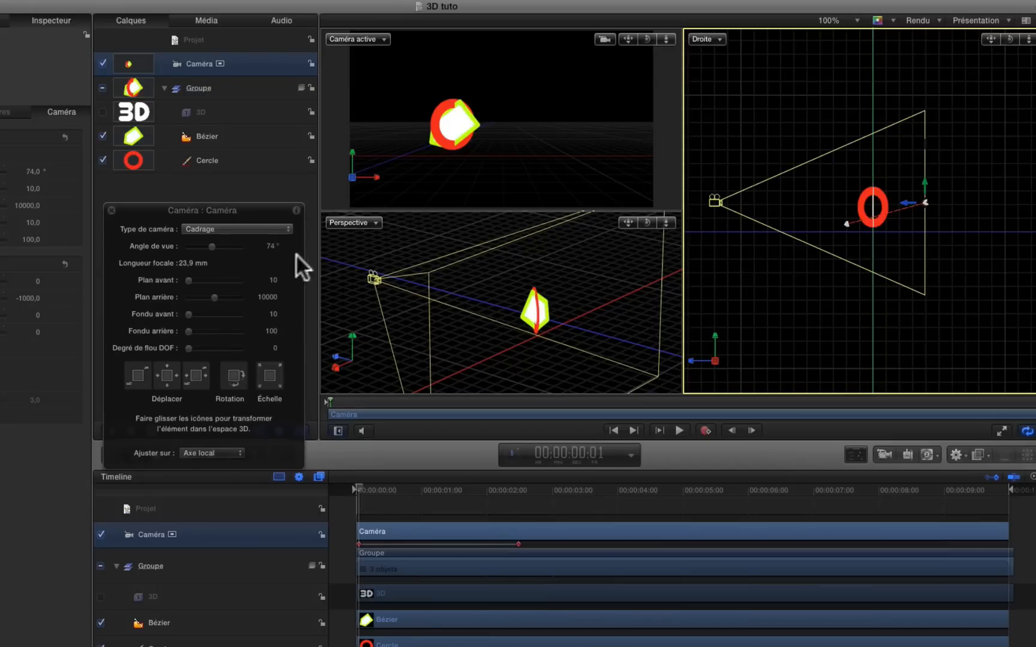
Widen the camera's angle of view to 123° and reposition the camera so both shapes are framed in the active camera view
mouse_move(211, 246)
left_mouse_down()
mouse_move(202, 244)
mouse_move(213, 244)
left_mouse_up()
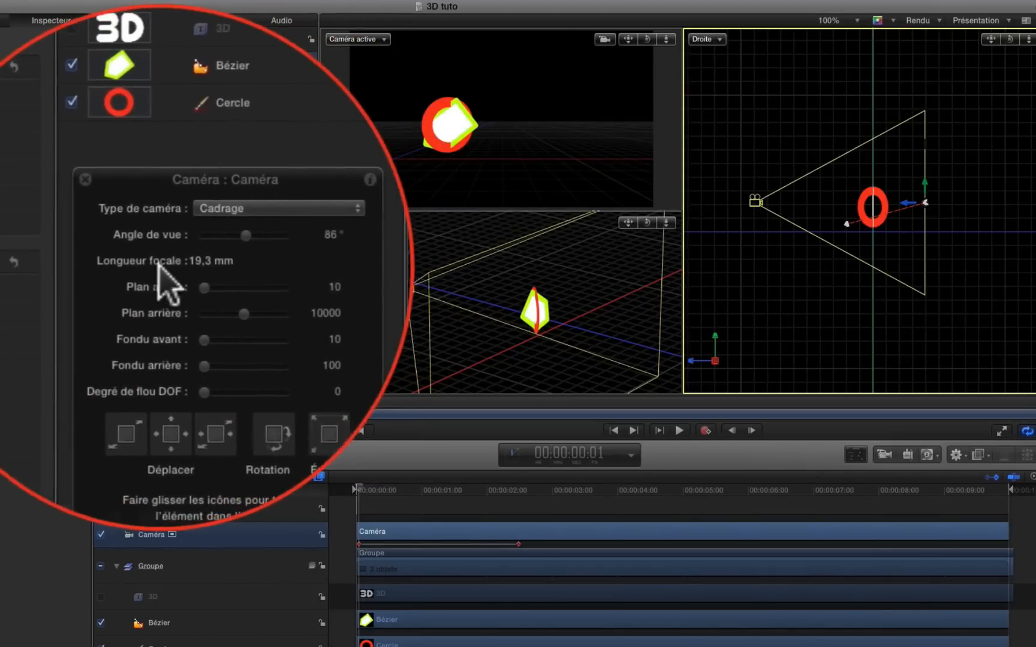
left_click_drag(218, 244, 222, 245)
mouse_move(216, 242)
left_mouse_down()
mouse_move(194, 247)
mouse_move(226, 249)
left_mouse_up()
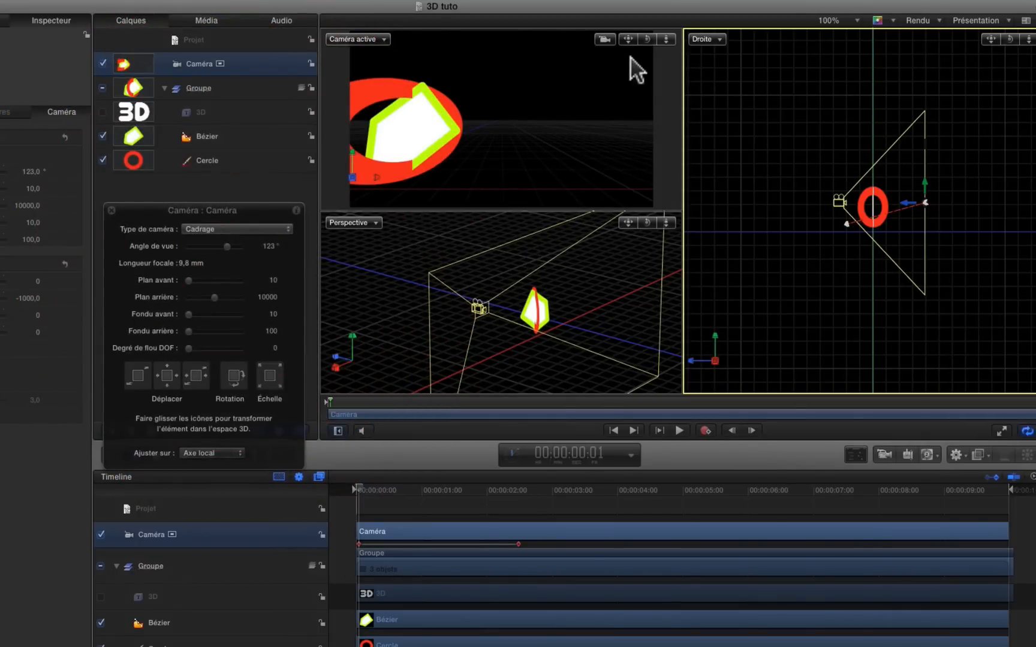
left_click_drag(628, 37, 695, 20)
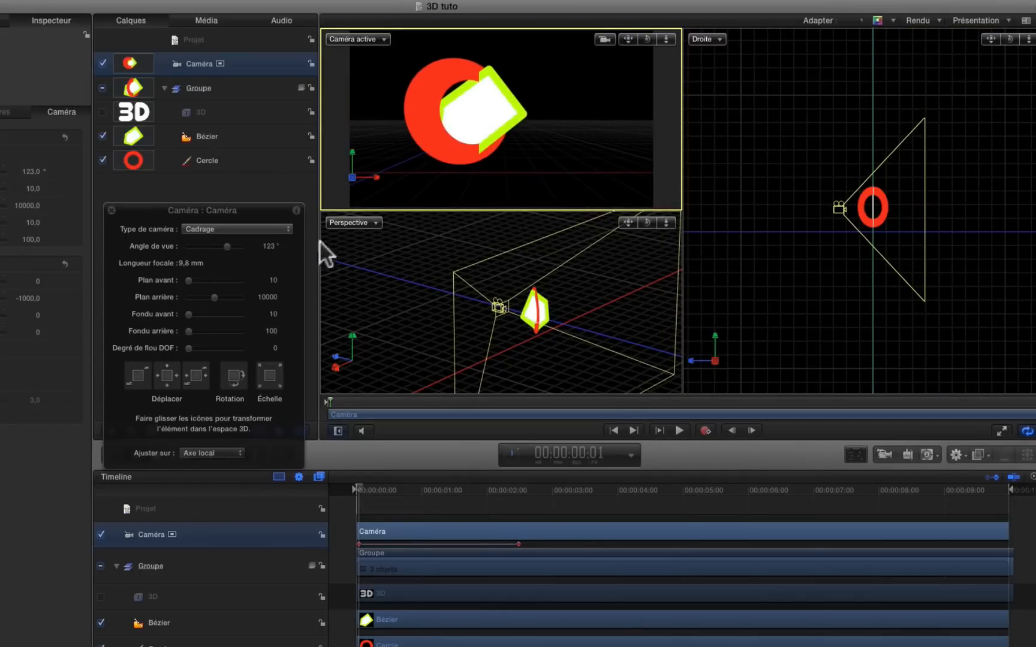
Try wider settings for the camera's angle of view, including 128°, and narrow it to 91°
left_click_drag(226, 247, 228, 246)
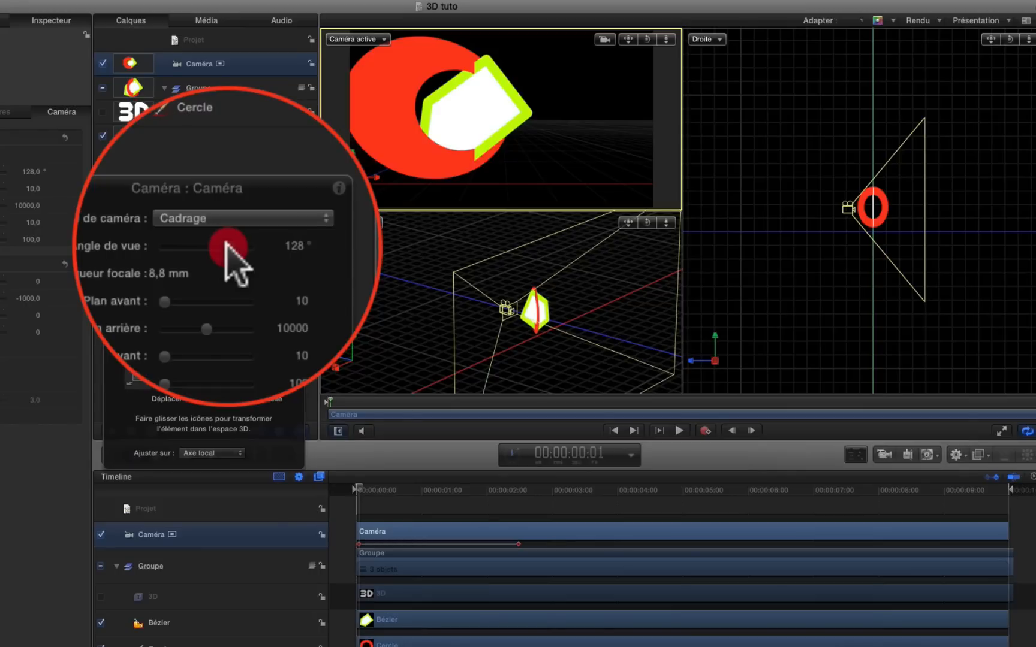
left_click_drag(226, 246, 231, 245)
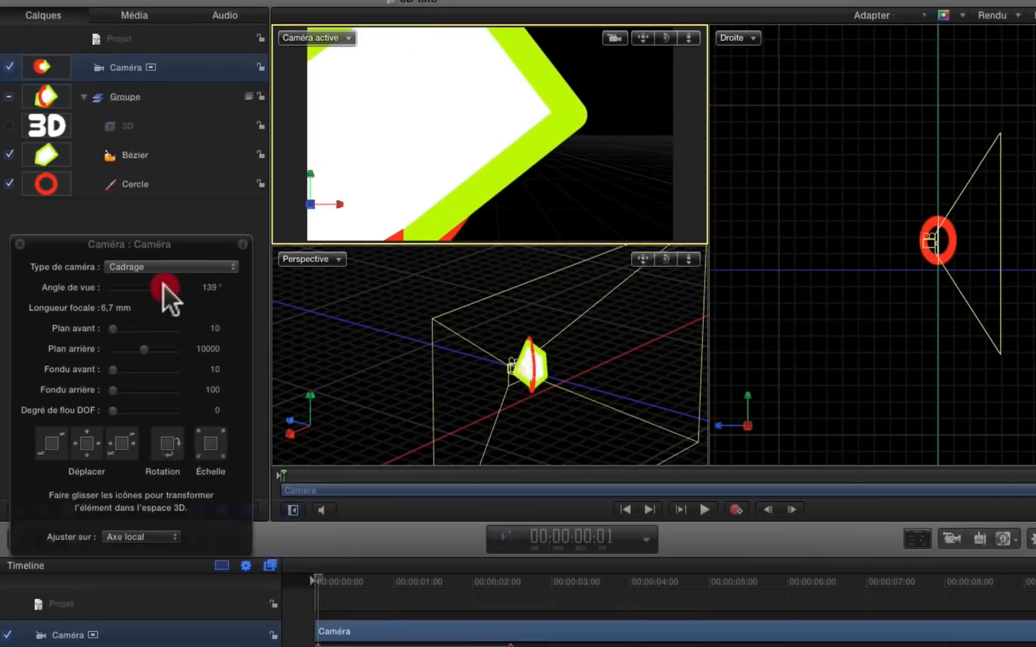
mouse_move(163, 286)
left_mouse_down()
mouse_move(154, 285)
mouse_move(171, 280)
mouse_move(153, 286)
left_mouse_up()
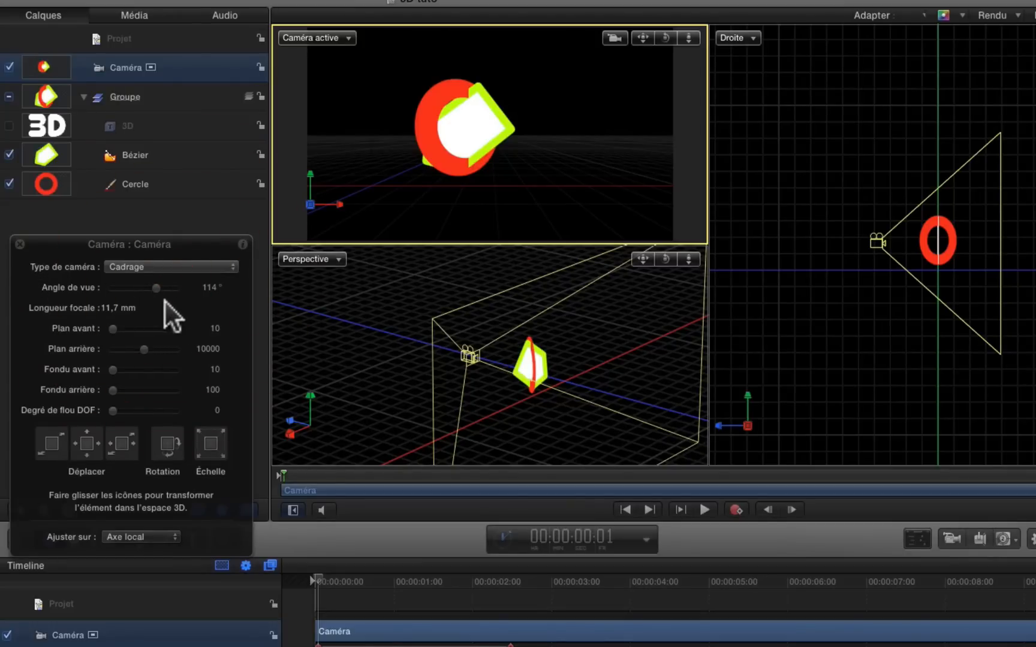
left_click_drag(160, 286, 149, 287)
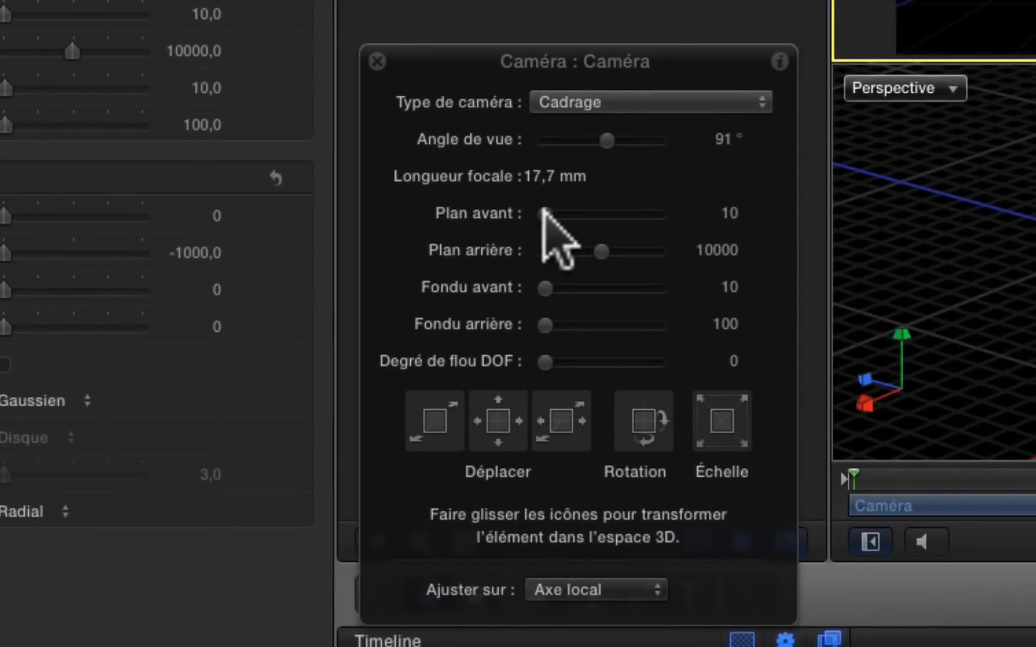
Raise the camera's near plane distance (Plan avant) to 695
left_click_drag(545, 213, 567, 218)
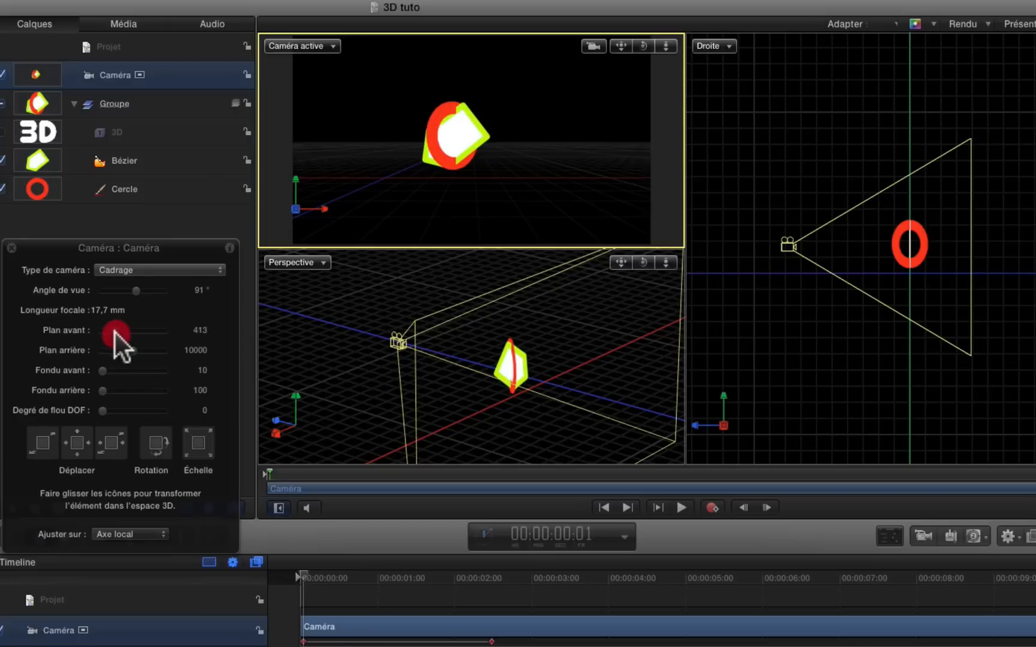
left_click_drag(115, 333, 115, 332)
mouse_move(114, 333)
left_mouse_down()
mouse_move(126, 329)
mouse_move(110, 332)
left_mouse_up()
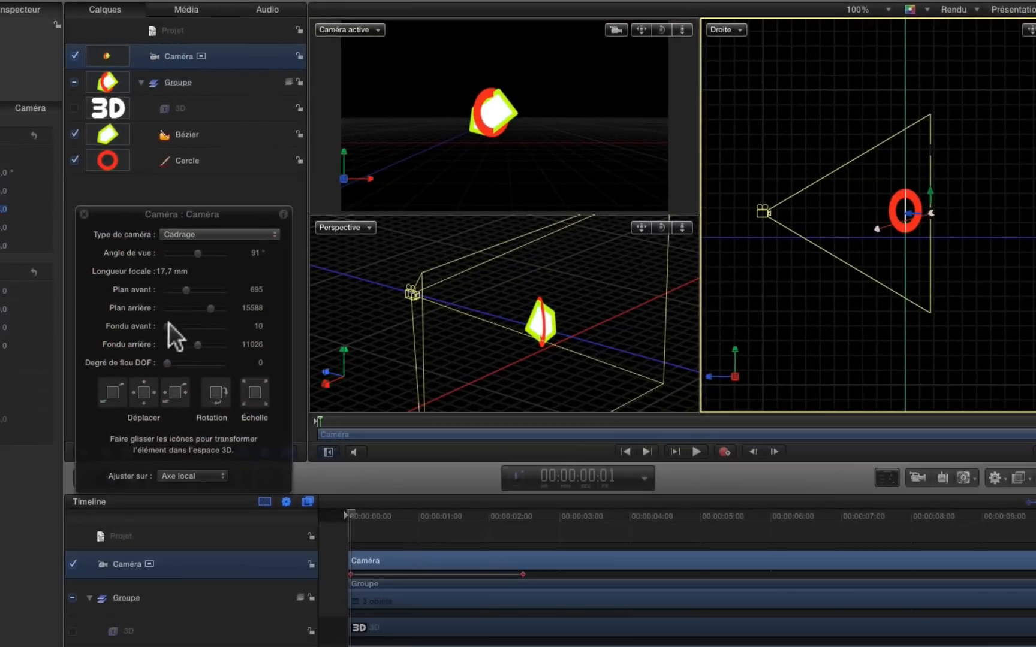
Set the camera's near fade (Fondu avant) to 0 and reduce the far fade (Fondu arrière) to 7043
left_click(167, 327)
left_click_drag(176, 324, 163, 325)
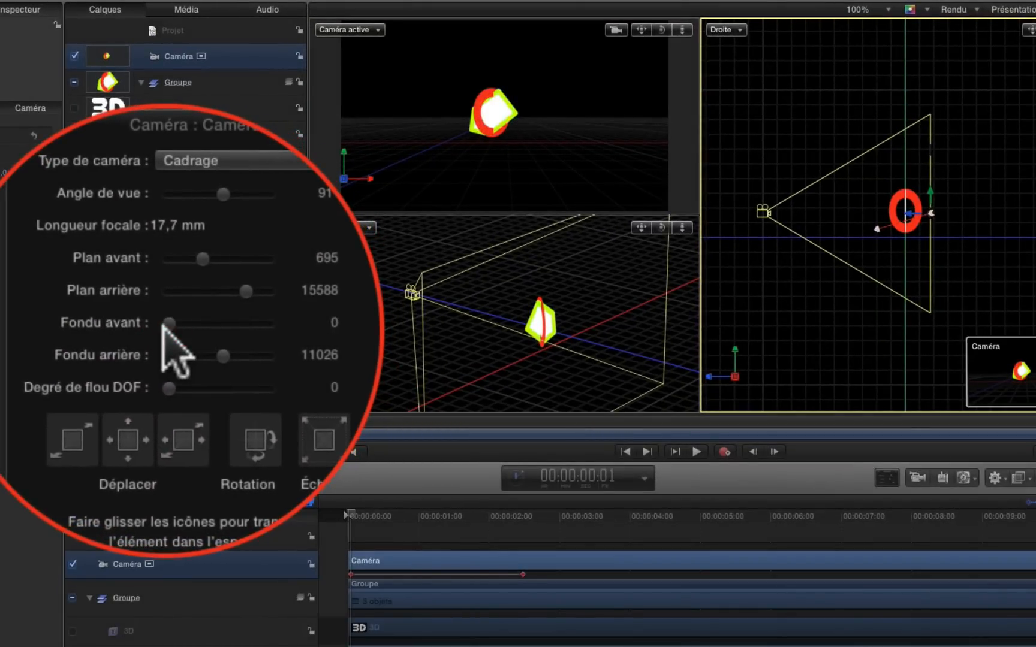
left_click(163, 326)
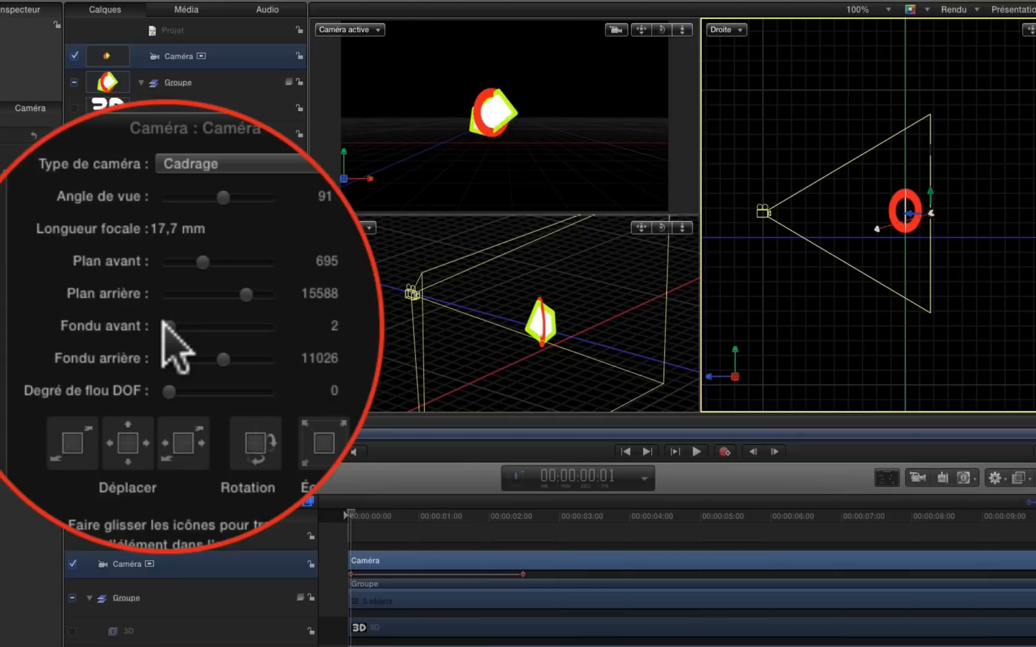
mouse_move(165, 324)
left_mouse_down()
mouse_move(163, 339)
mouse_move(178, 338)
left_mouse_up()
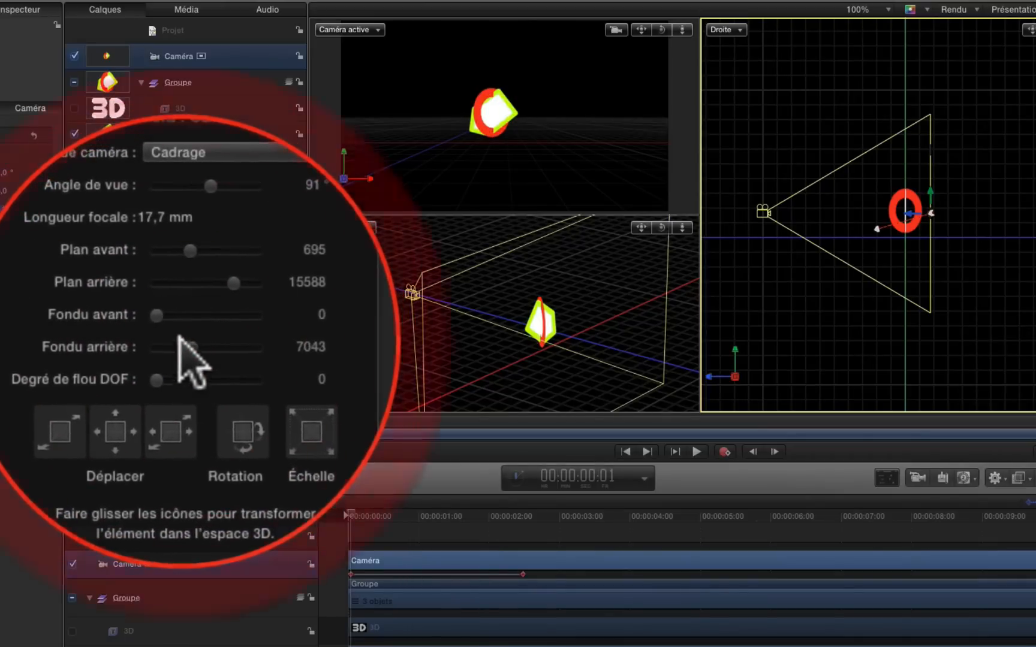
Raise Fondu arrière to 20000, and adjust the camera's near plane to 1 and its far plane to 13633
left_click_drag(190, 289, 153, 306)
left_click_drag(207, 349, 246, 336)
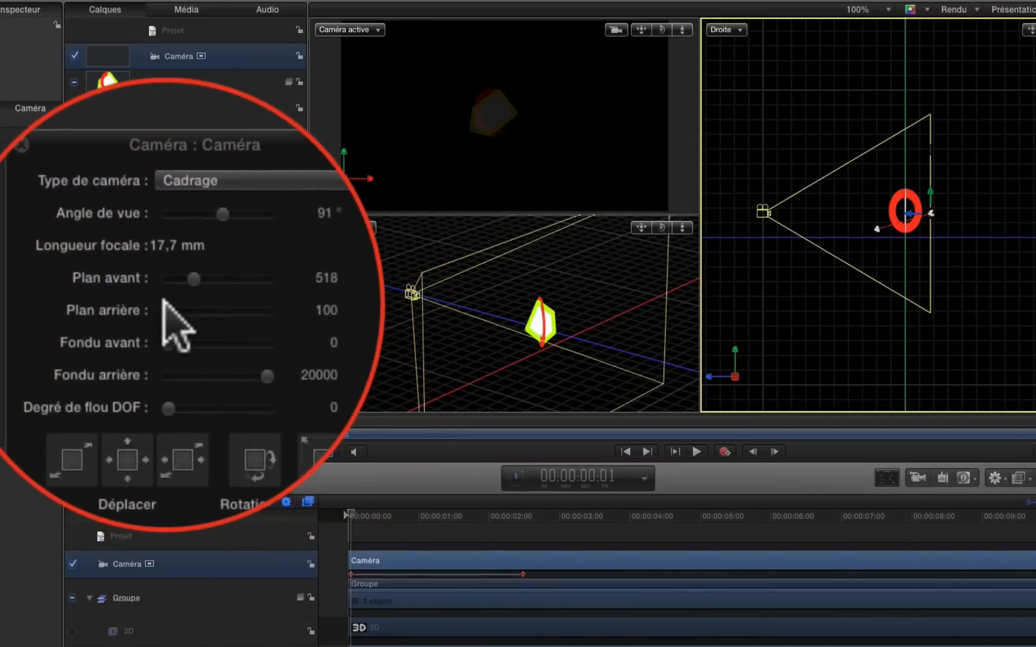
mouse_move(169, 310)
left_mouse_down()
mouse_move(208, 306)
mouse_move(143, 300)
mouse_move(220, 305)
mouse_move(169, 289)
left_mouse_up()
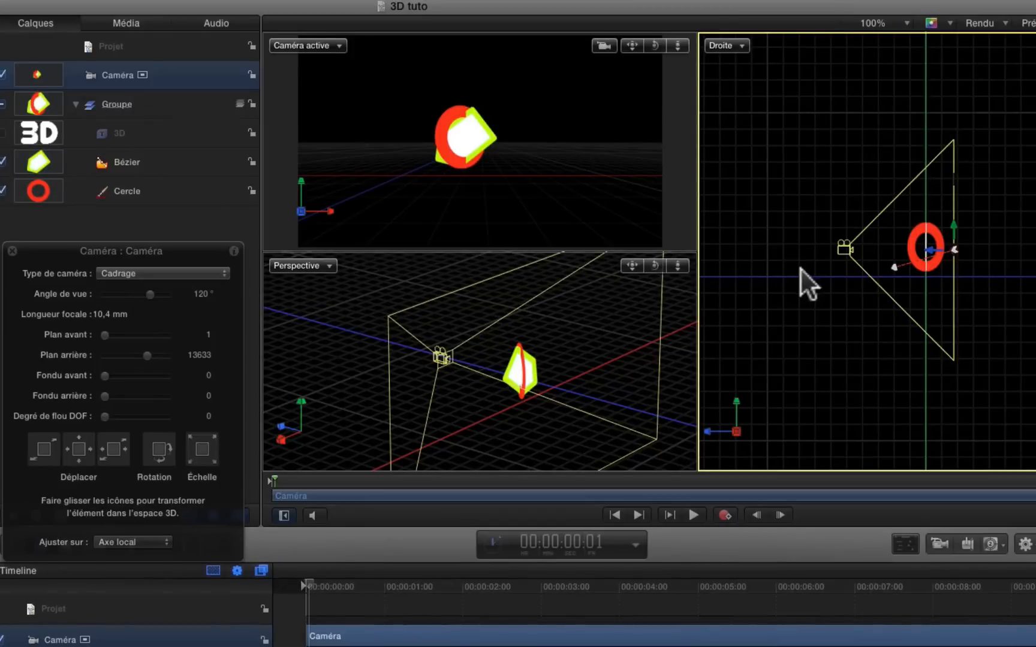
Move the camera back and slightly up in the Droite view, and try rotating it about X in its transform properties
left_click_drag(956, 228, 926, 245)
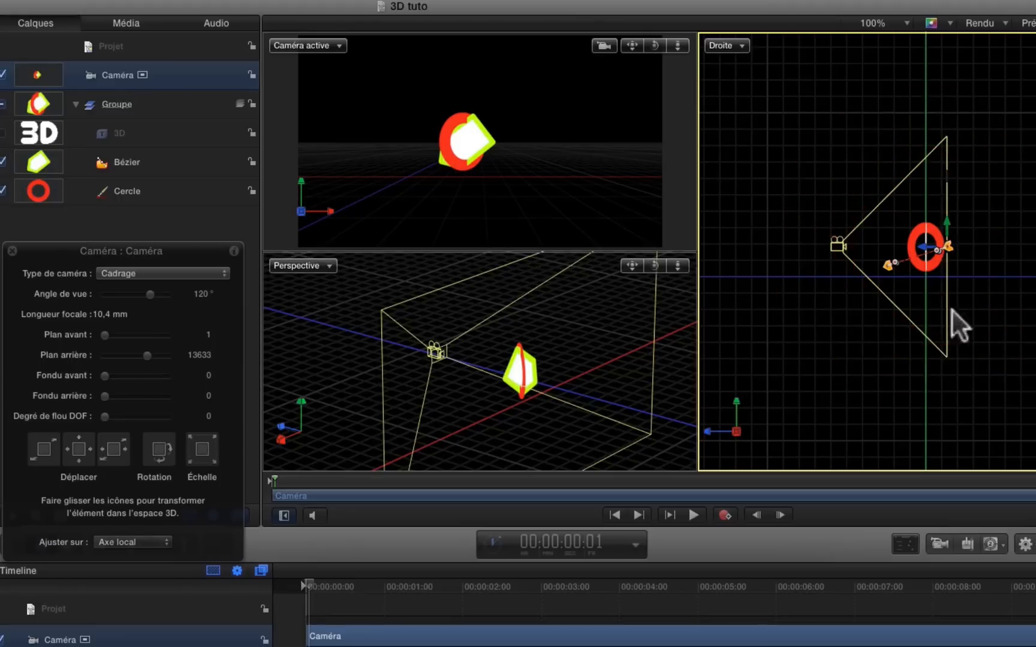
left_click(890, 260)
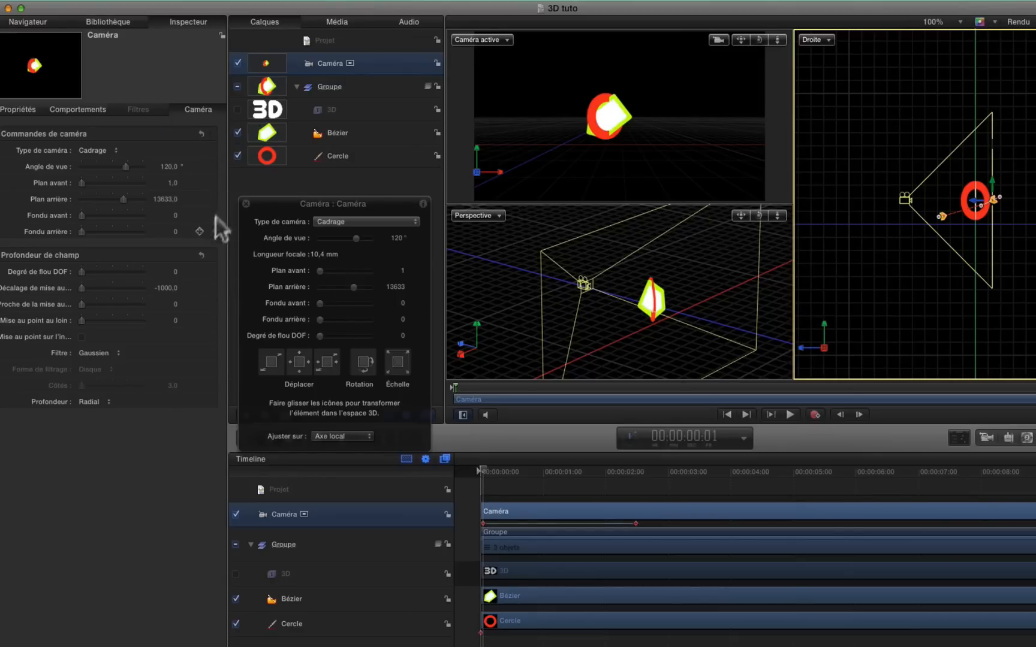
left_click(36, 110)
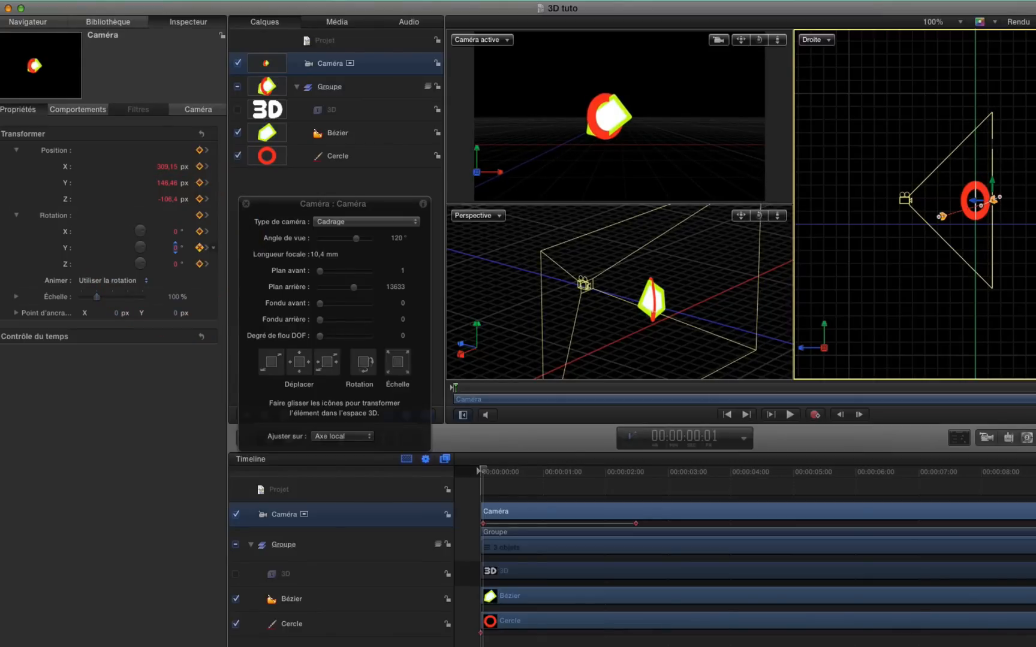
left_click_drag(175, 231, 175, 231)
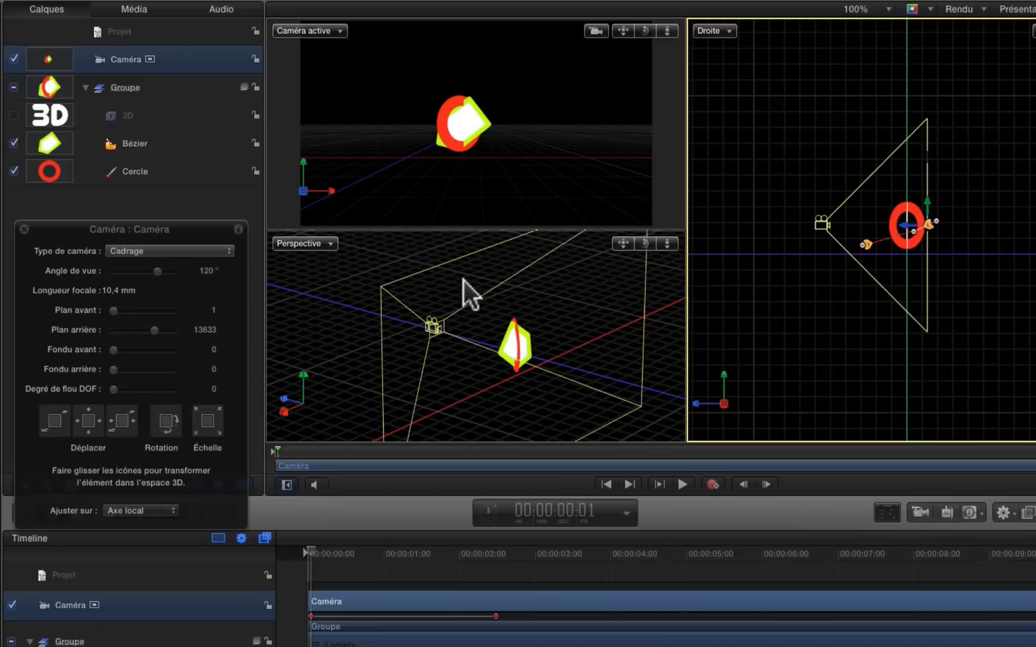
Switch the camera type to Point de vue and try manipulating the camera around its own viewpoint in the Droite view
left_click(212, 251)
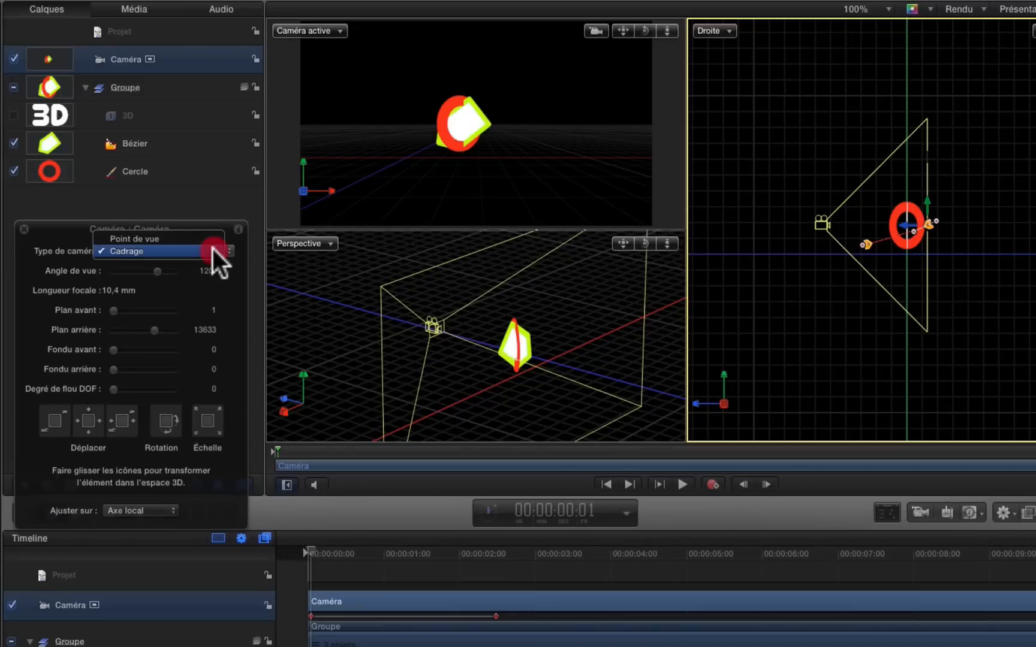
left_click(212, 239)
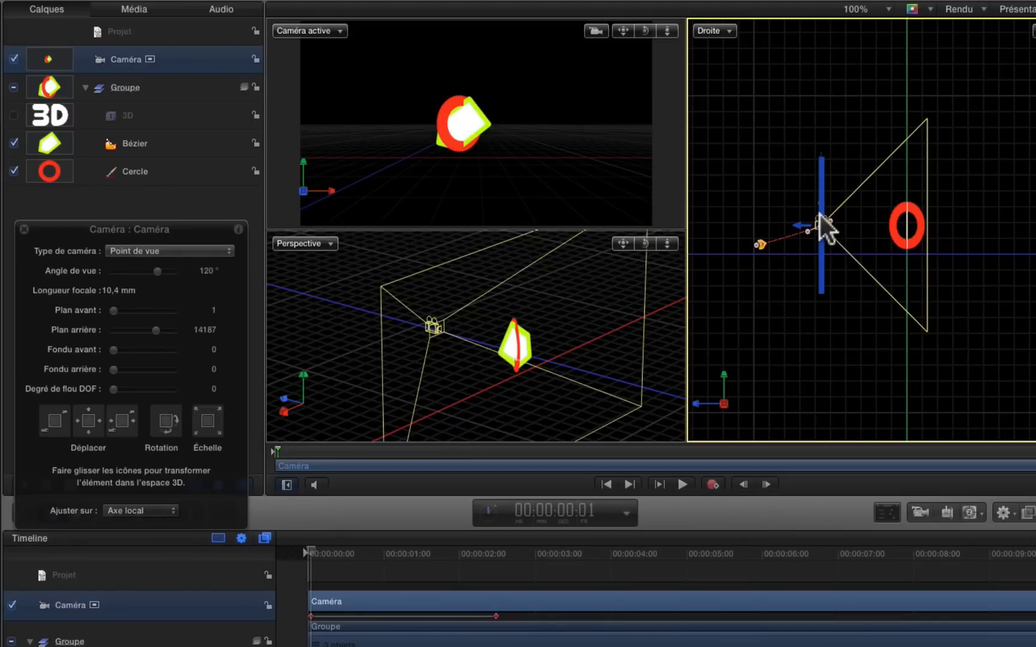
left_click_drag(799, 222, 821, 201)
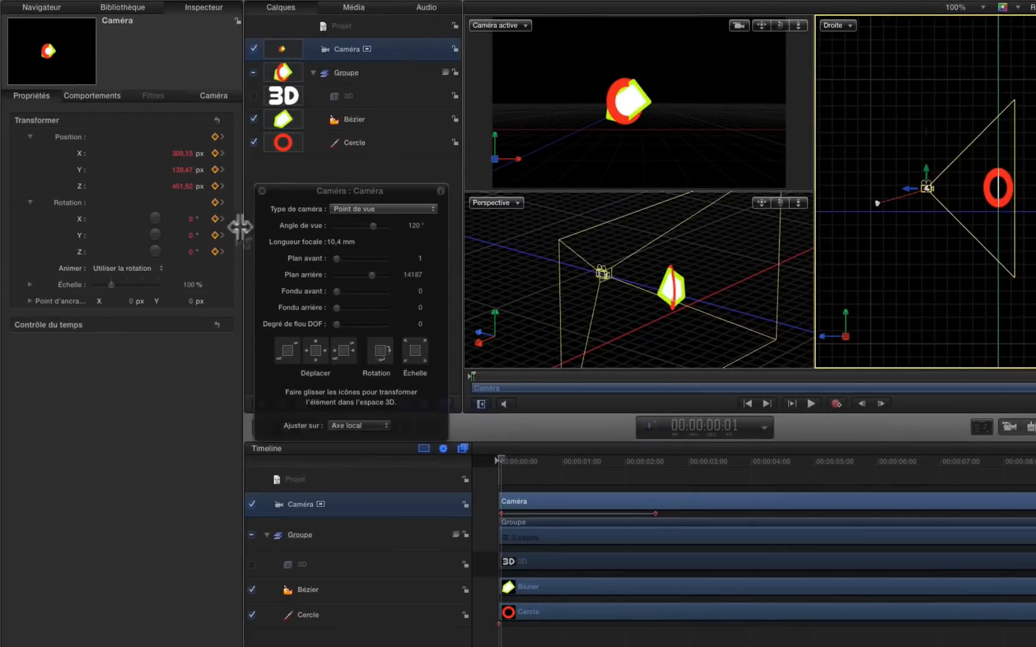
Rotate the camera slightly about its X axis and adjust its position and tilt in the Droite view
left_click_drag(191, 219, 190, 221)
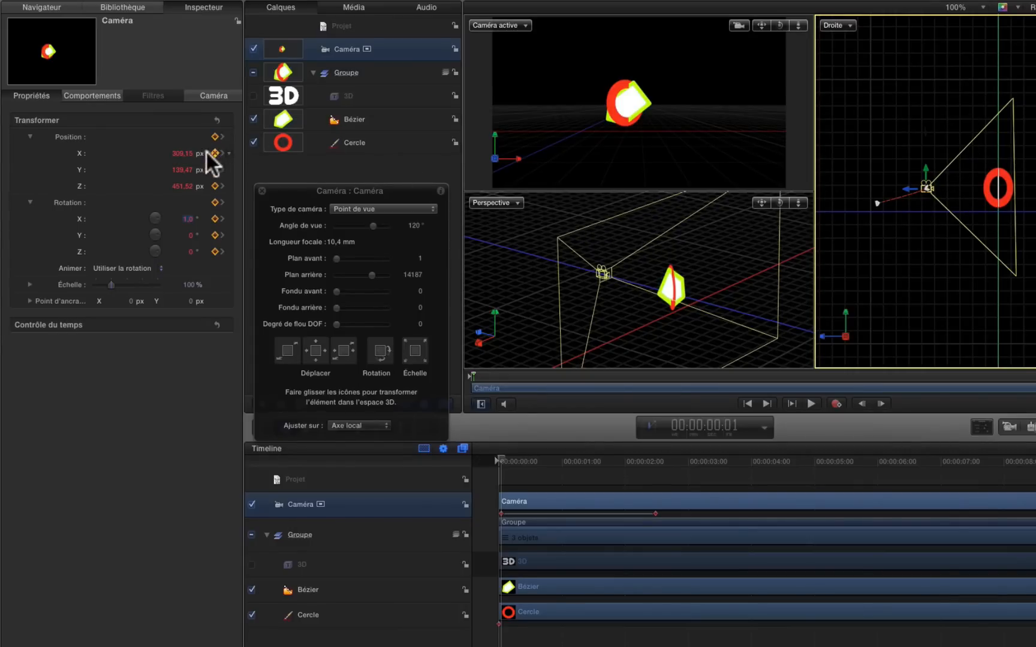
left_click_drag(182, 150, 178, 151)
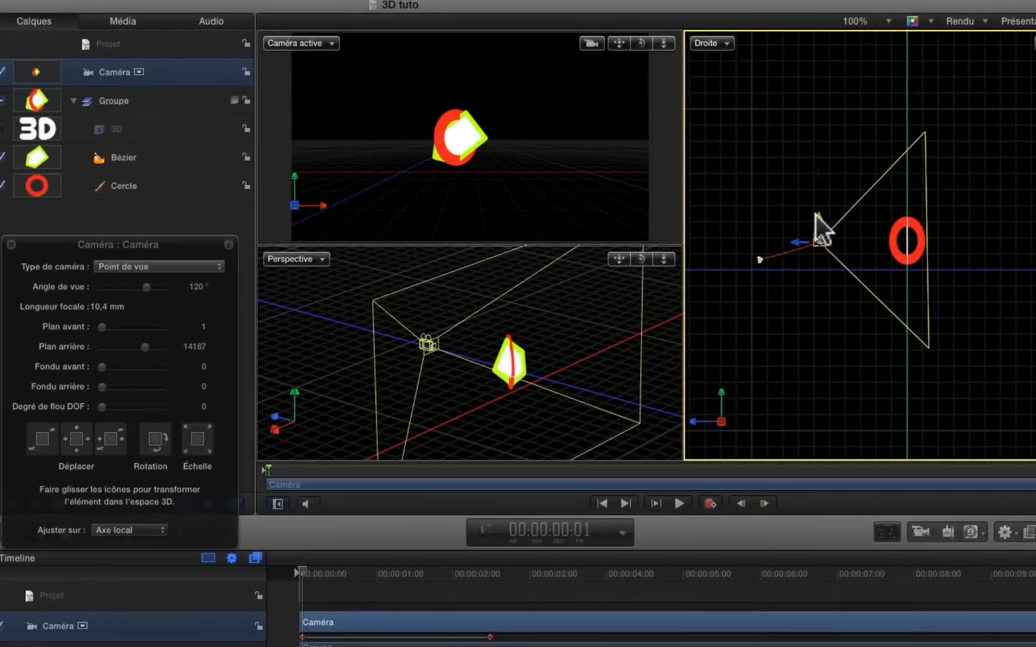
left_click_drag(925, 168, 925, 169)
left_click_drag(818, 217, 805, 239)
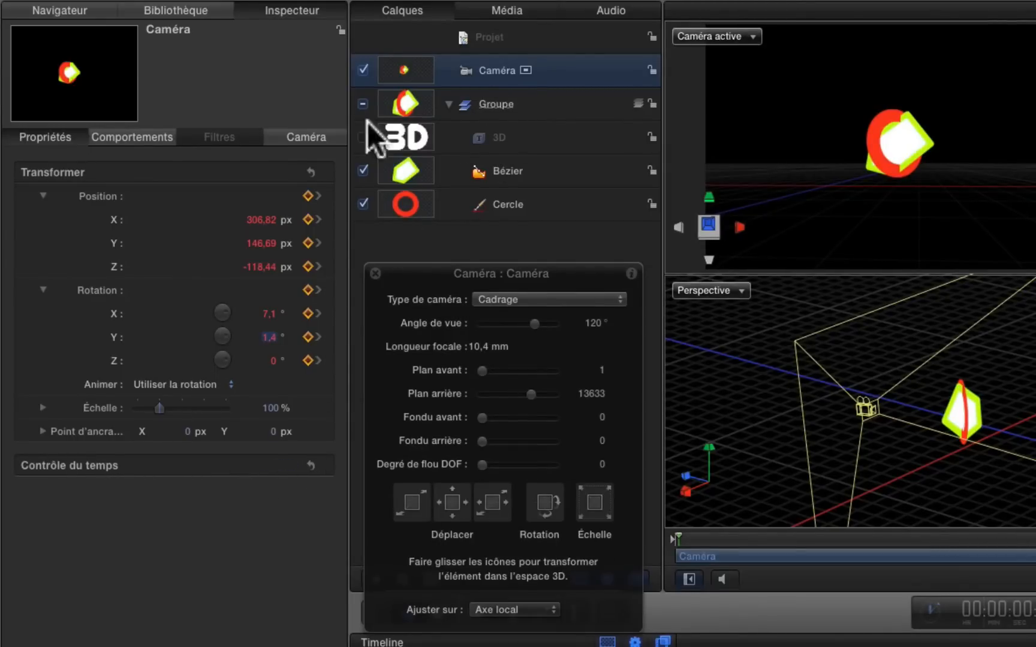
Open the camera's own parameters and toggle the display of its Profondeur de champ settings
left_click(288, 140)
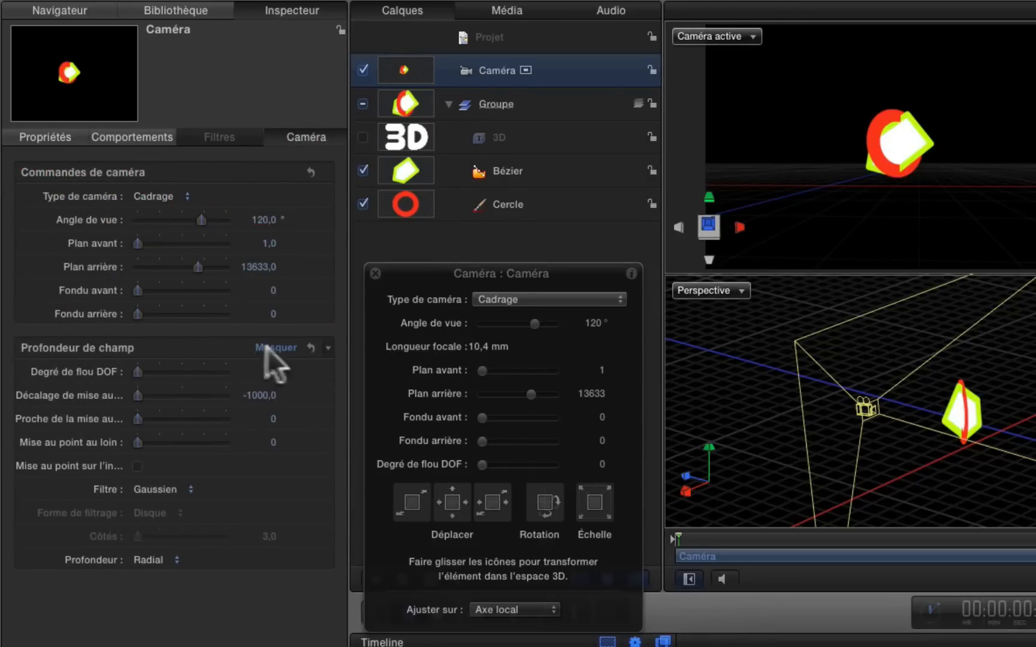
left_click(271, 347)
left_click(276, 348)
left_click(170, 194)
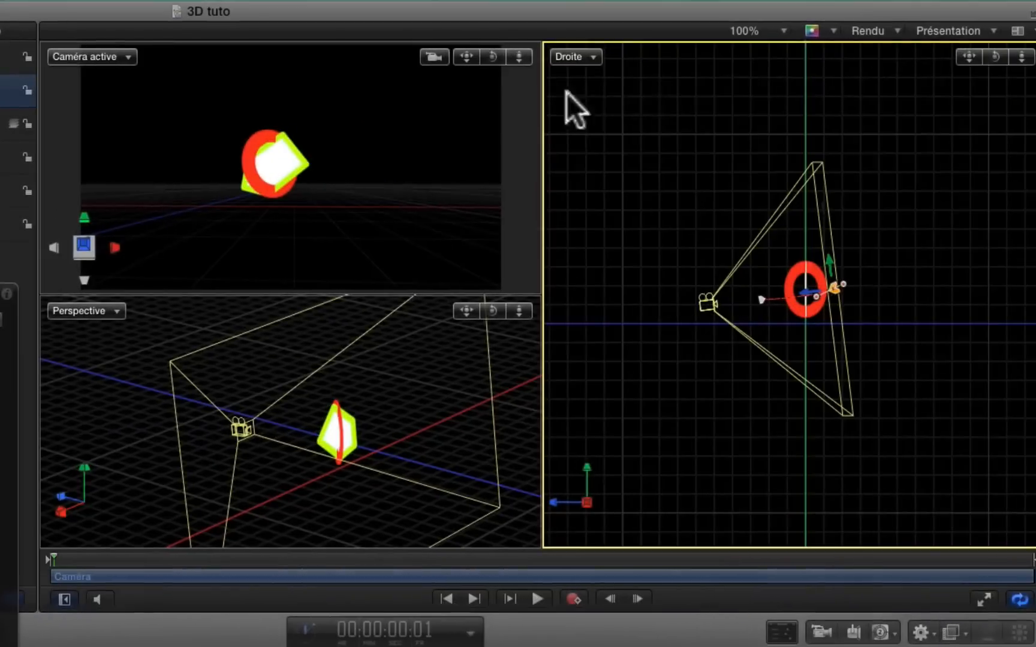
Enable depth of field (Profondeur de champ) in the canvas render options
left_click(898, 26)
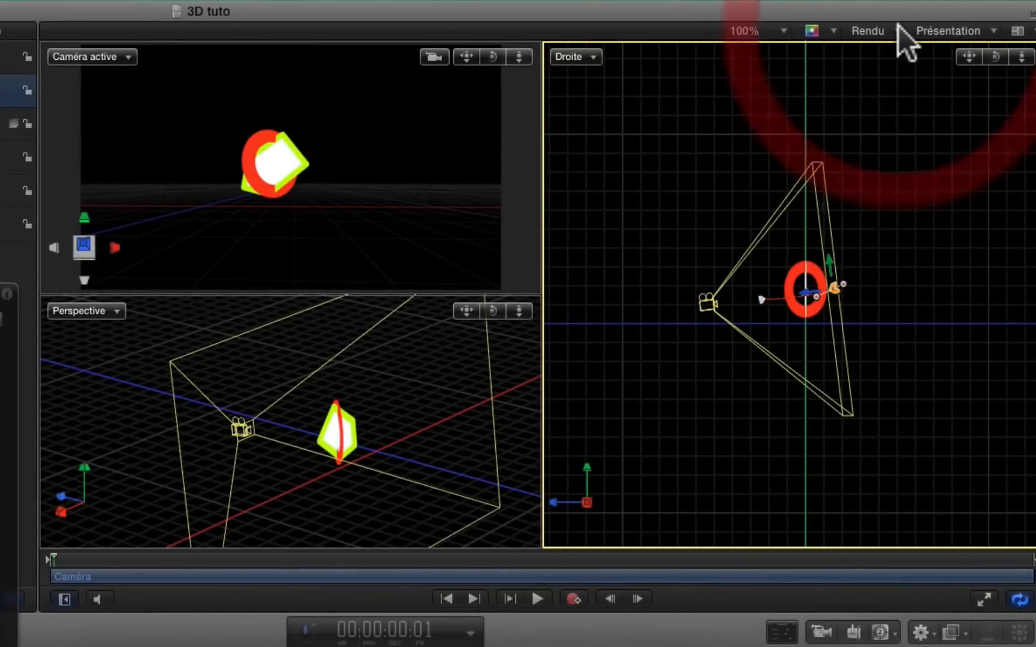
left_click(893, 28)
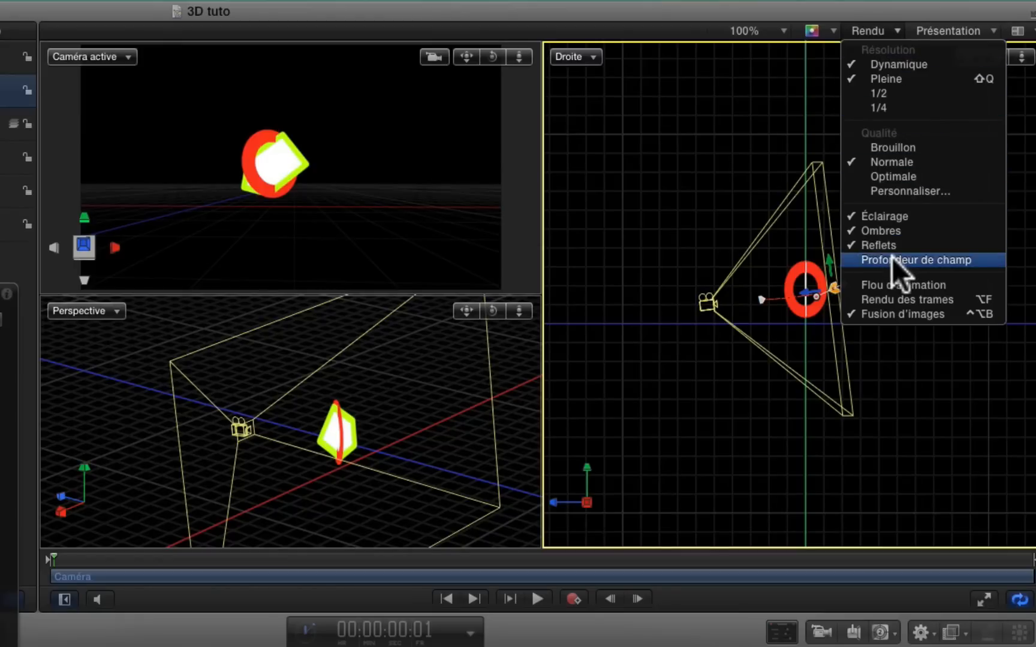
left_click(855, 252)
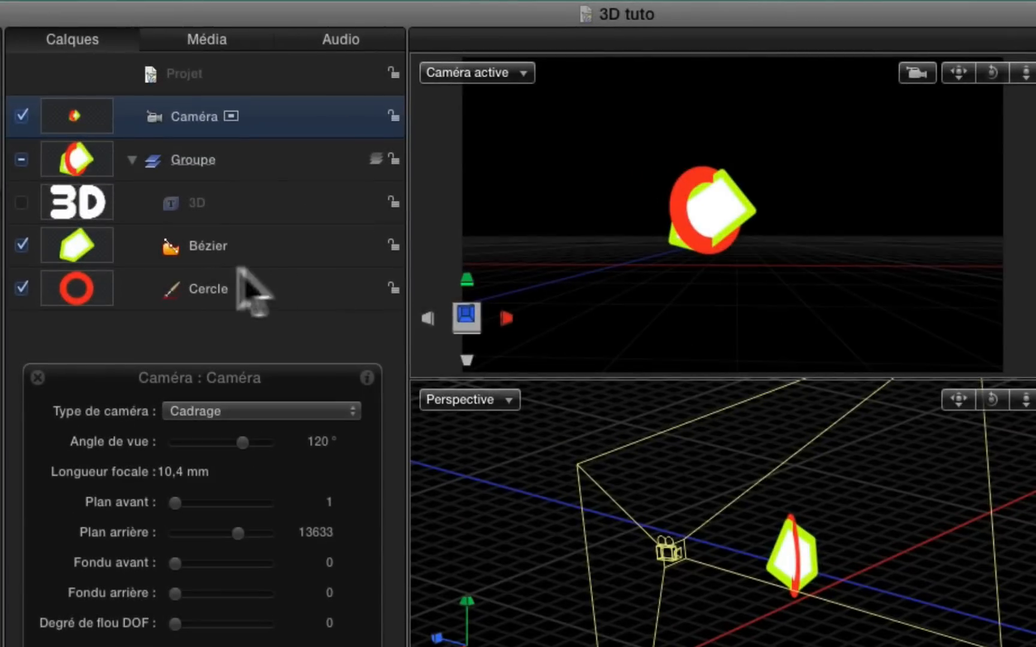
Make the 3D text layer visible and orbit the camera to frame the text together with the shapes
left_click(20, 202)
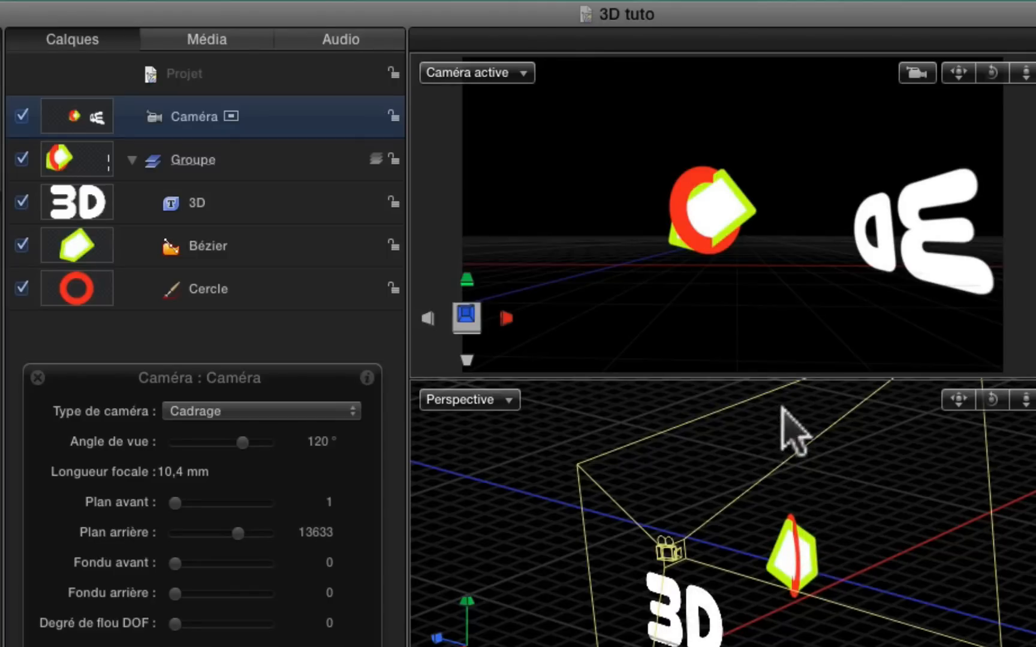
left_click_drag(992, 72, 1031, 73)
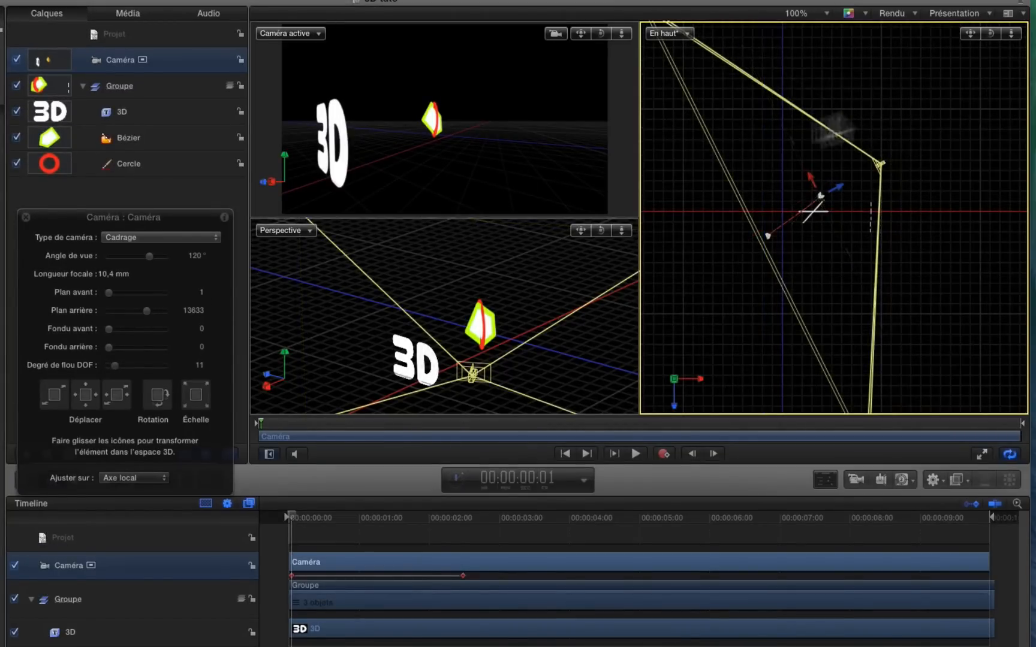
Narrow the camera's angle of view to 102° and pull the camera farther from the objects in the En haut view
left_click_drag(148, 255, 143, 255)
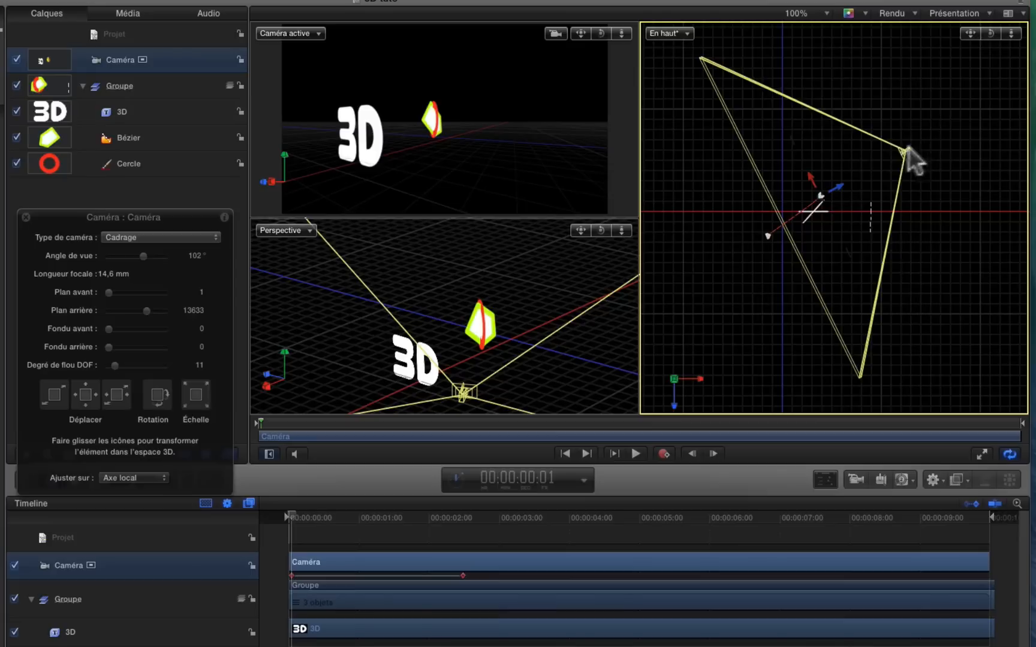
left_click_drag(906, 147, 955, 140)
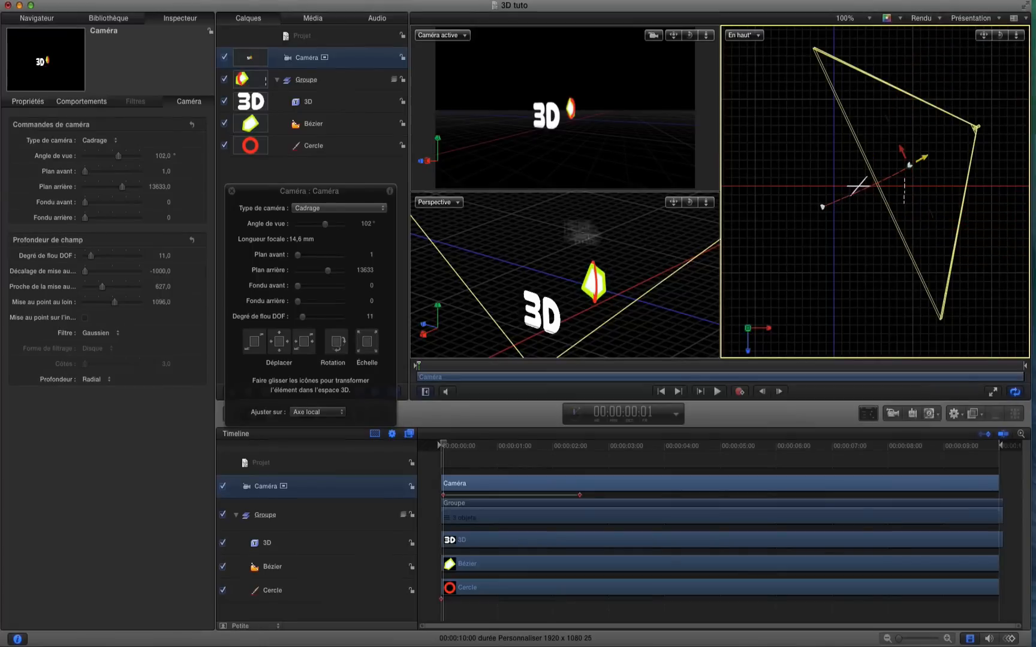
Set the depth-of-field blur to 52 with near focus 0 and far focus 864, and toggle focus at infinity on and off
left_click_drag(99, 257, 99, 291)
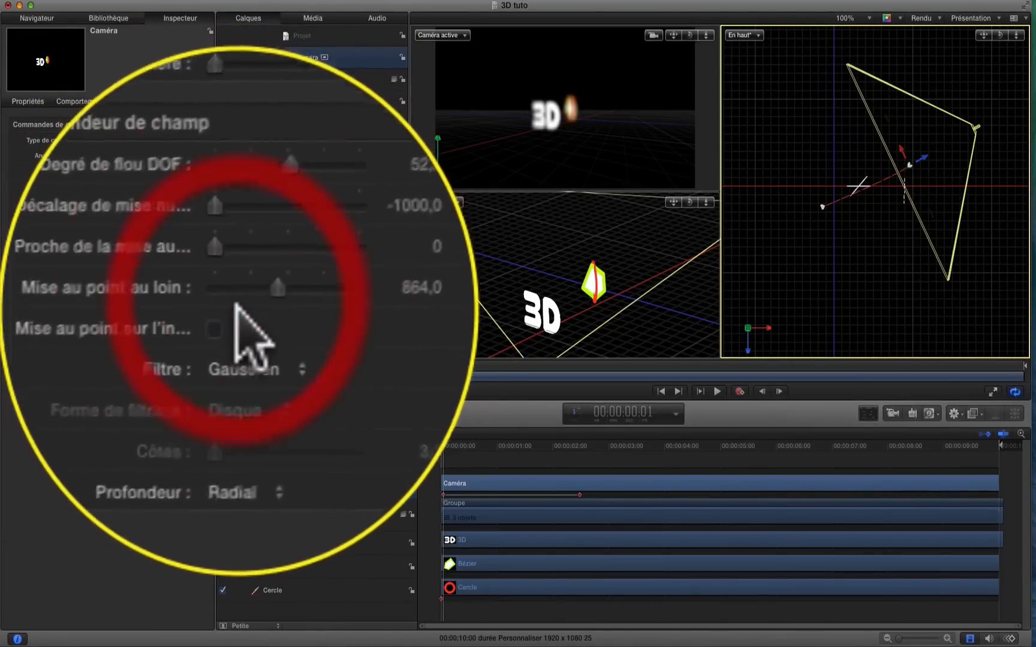
left_click(82, 303)
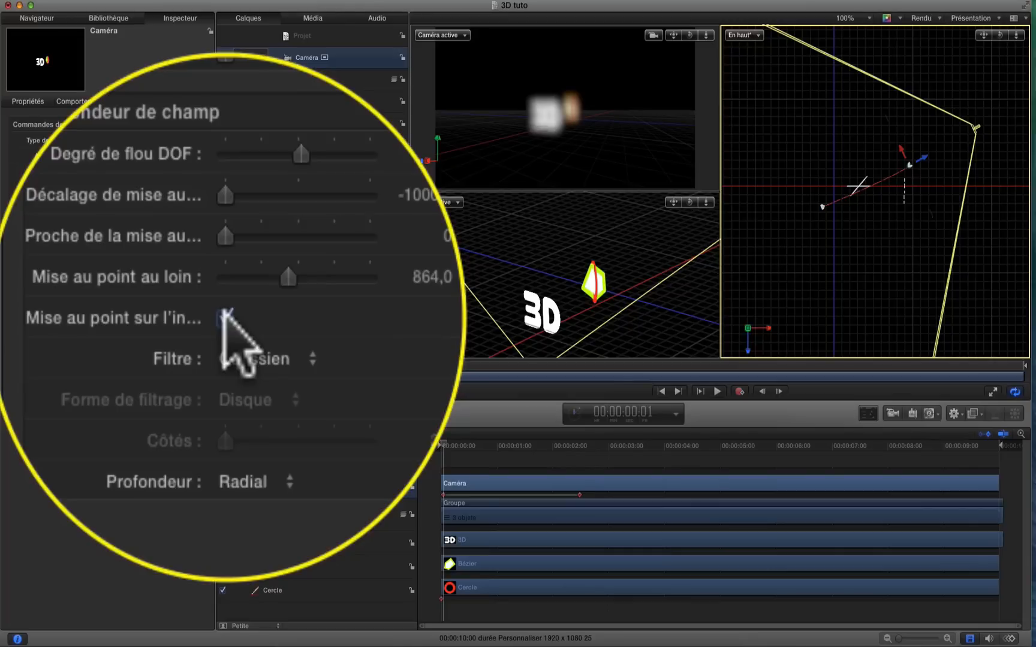
left_click(82, 303)
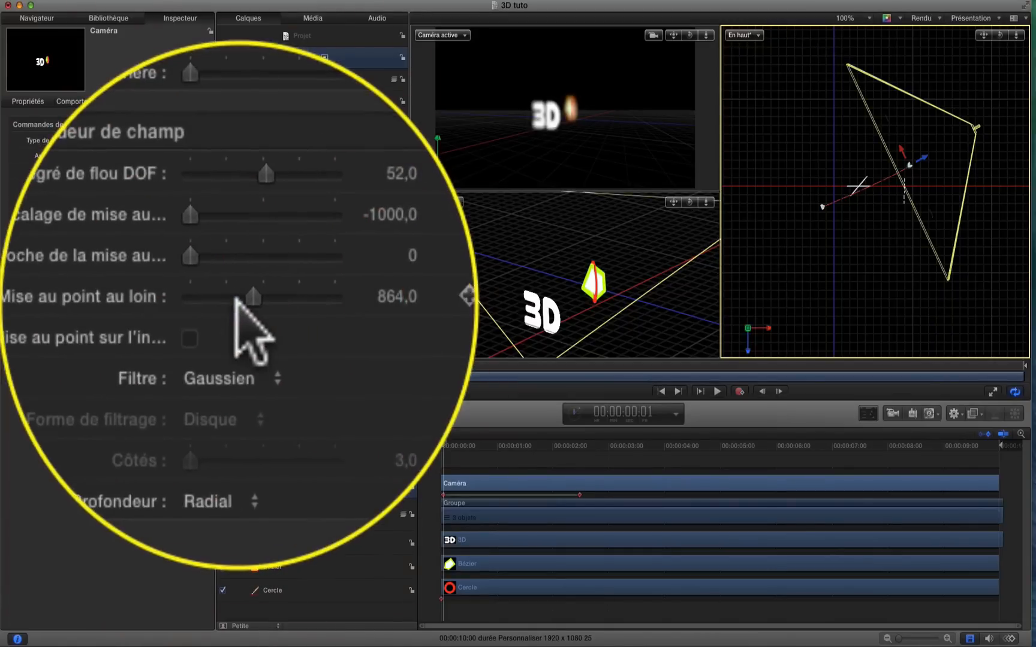
Set the camera's focus offset to -328 and narrow the focus range to near focus 49 and far focus 53
left_click_drag(83, 279, 100, 271)
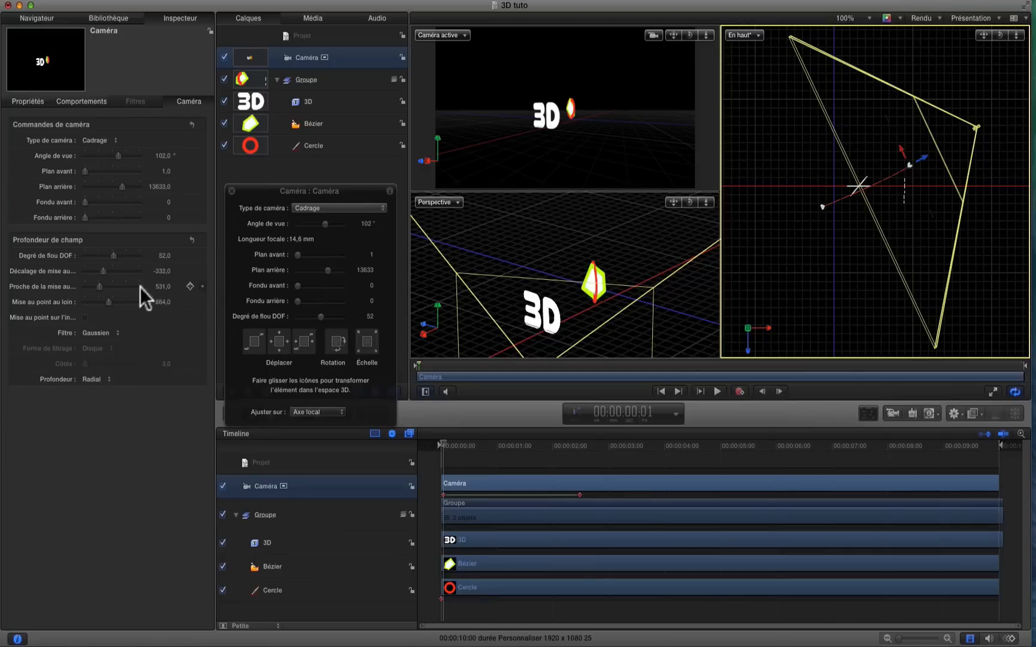
mouse_move(103, 286)
left_mouse_down()
mouse_move(89, 286)
mouse_move(102, 304)
mouse_move(89, 302)
left_mouse_up()
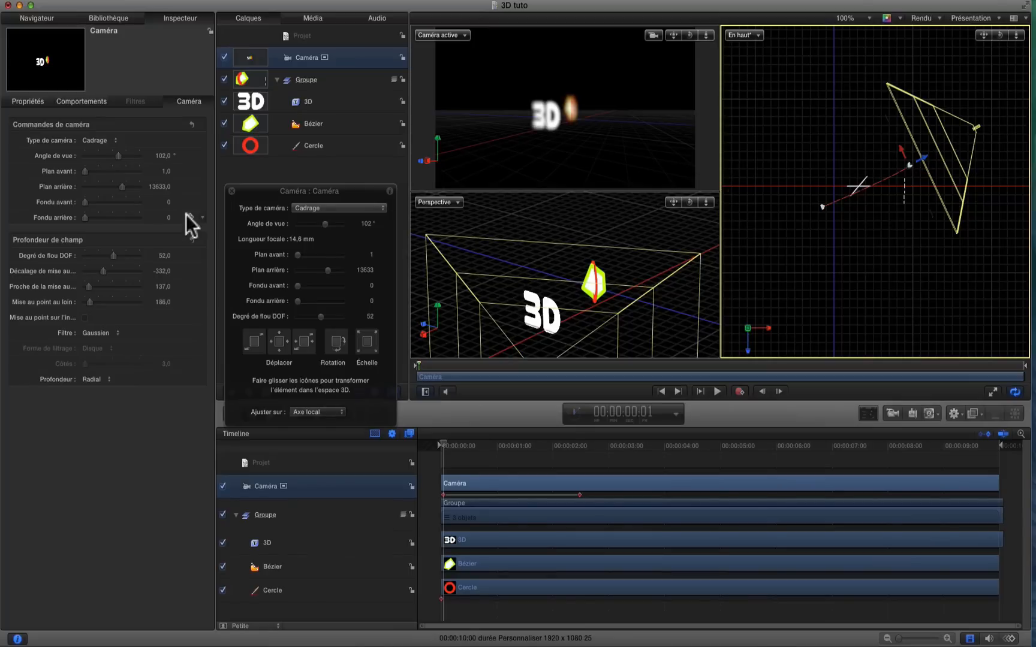
left_click_drag(111, 266, 99, 276)
left_click_drag(180, 283, 171, 296)
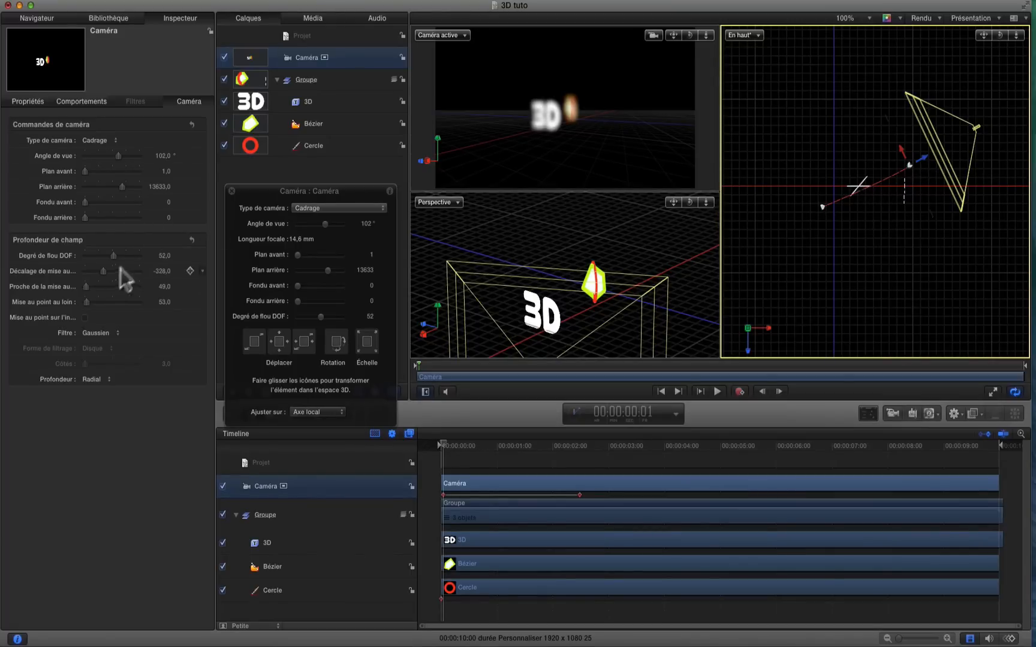
Set the camera's focus offset to 115, with near focus 78 and far focus 116
left_click_drag(102, 269, 114, 268)
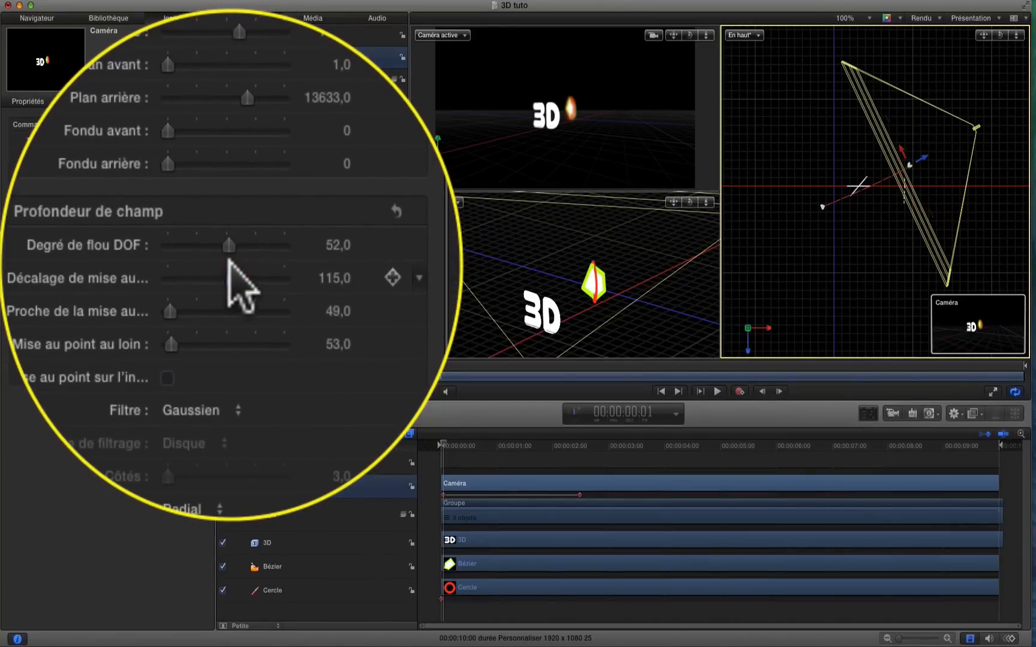
left_click(228, 261)
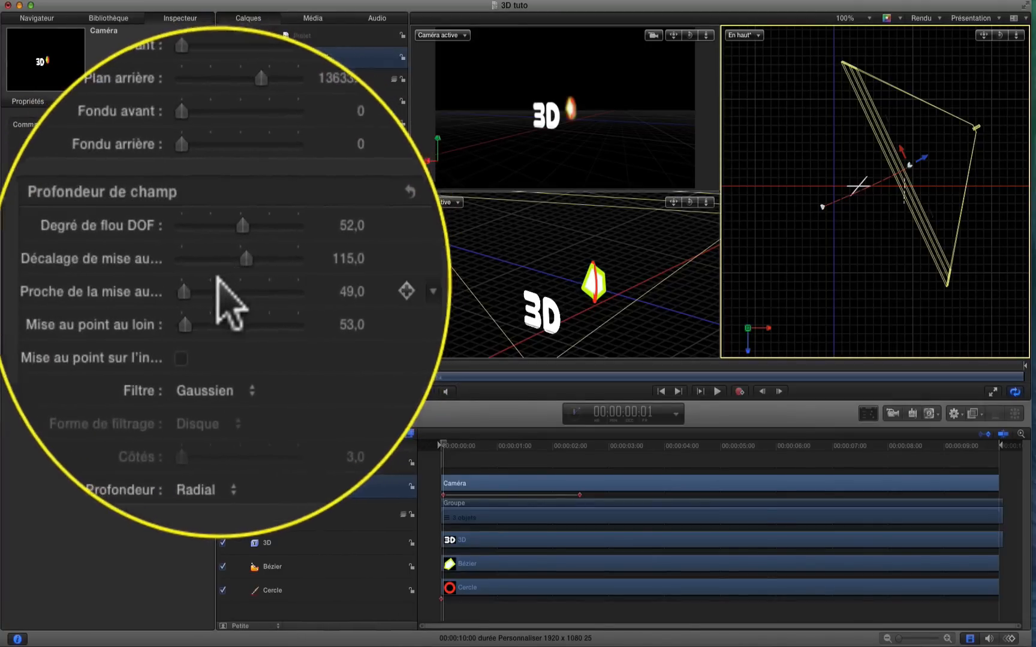
left_click_drag(183, 298, 187, 285)
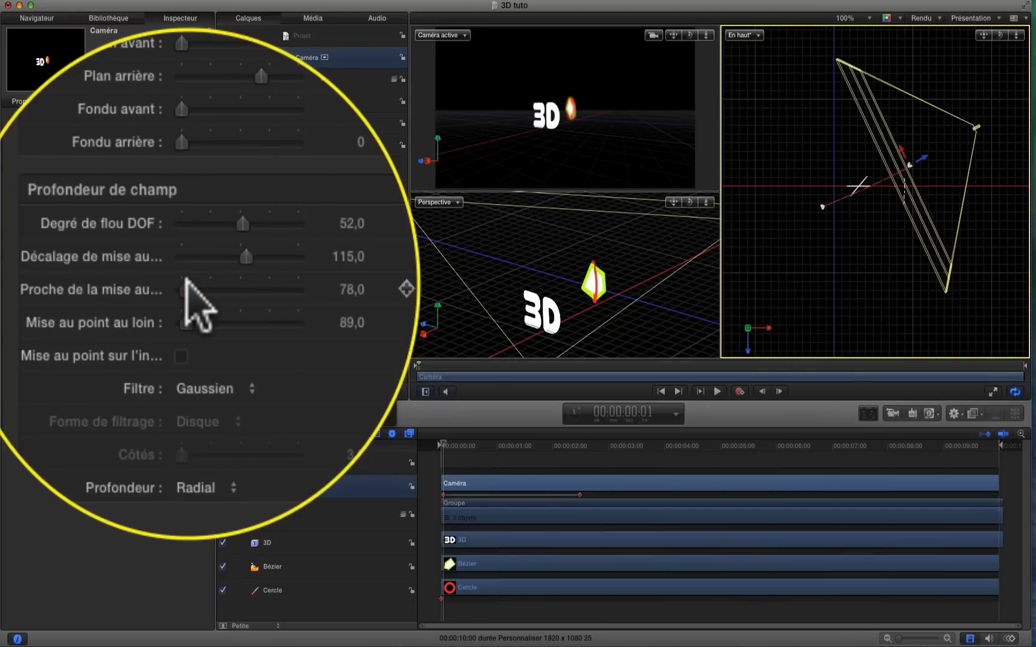
left_click(185, 300)
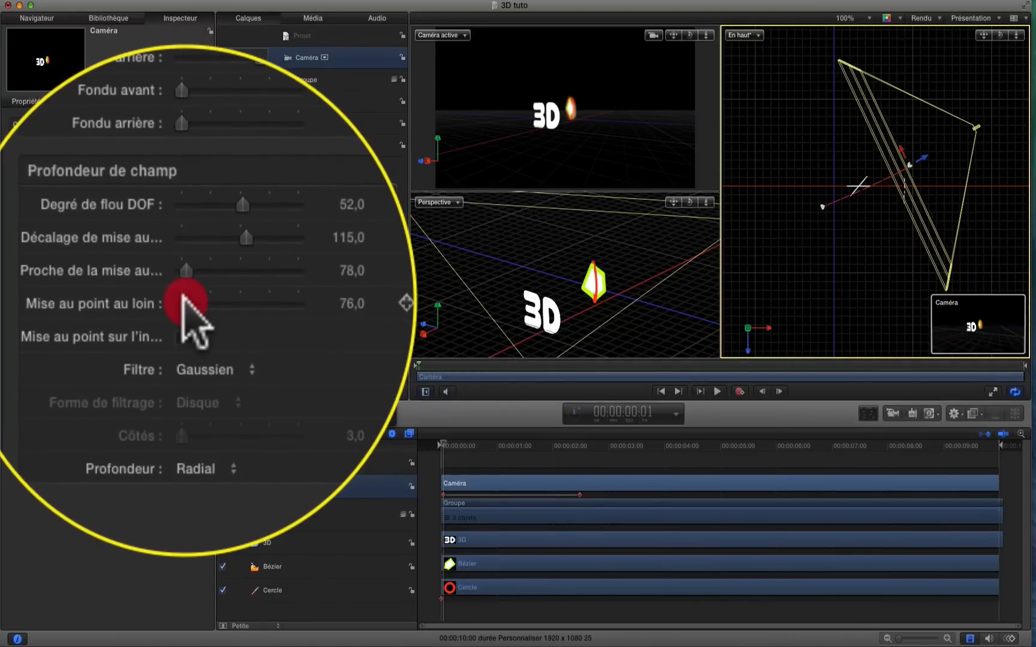
left_click_drag(182, 297, 89, 300)
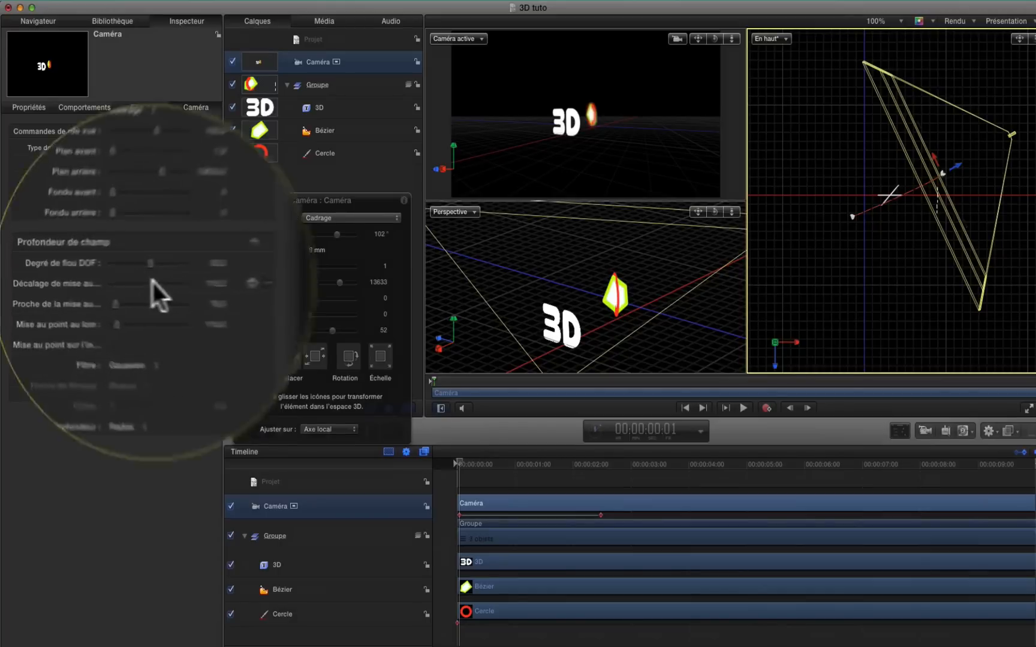
Set the focus offset to 524 to focus on the shapes behind the text, and enlarge the active camera view
left_click_drag(118, 285, 118, 281)
mouse_move(236, 278)
left_mouse_down()
mouse_move(249, 280)
mouse_move(248, 271)
mouse_move(250, 280)
mouse_move(184, 274)
left_mouse_up()
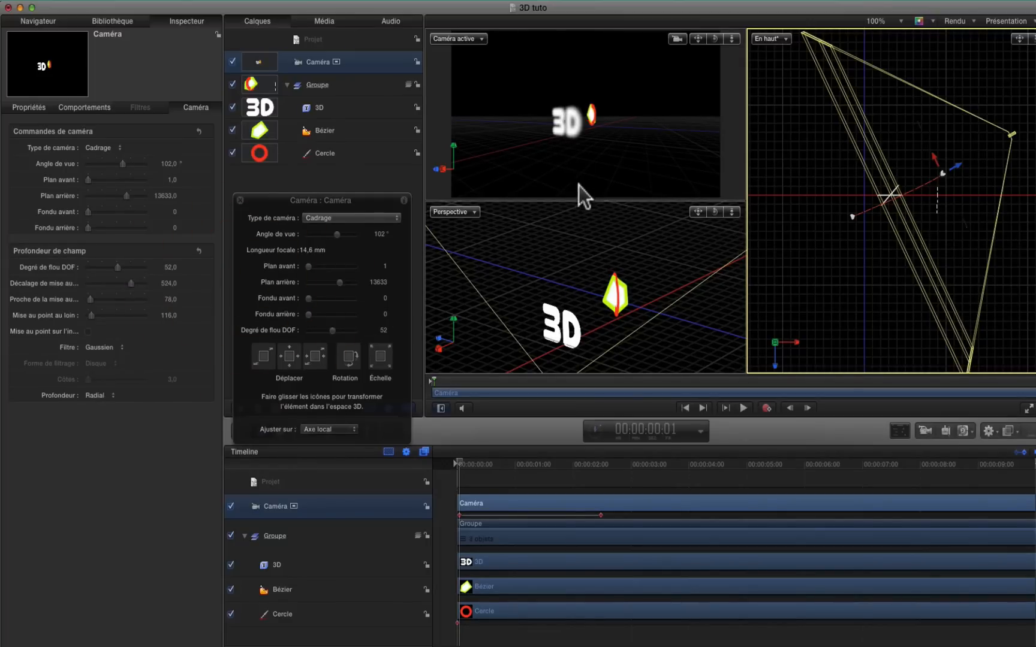
left_click_drag(579, 199, 573, 276)
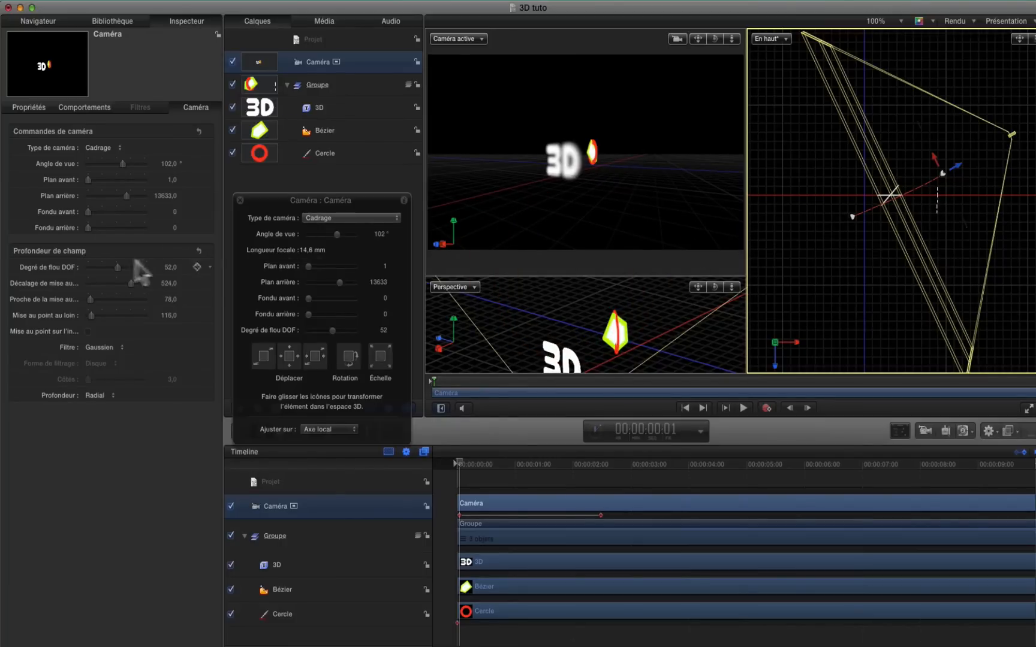
Set the depth-of-field blur to 63, near focus to 171, far focus to 182 and the focus offset to 515
mouse_move(116, 267)
left_mouse_down()
mouse_move(96, 267)
mouse_move(113, 267)
left_mouse_up()
left_click_drag(233, 260, 238, 259)
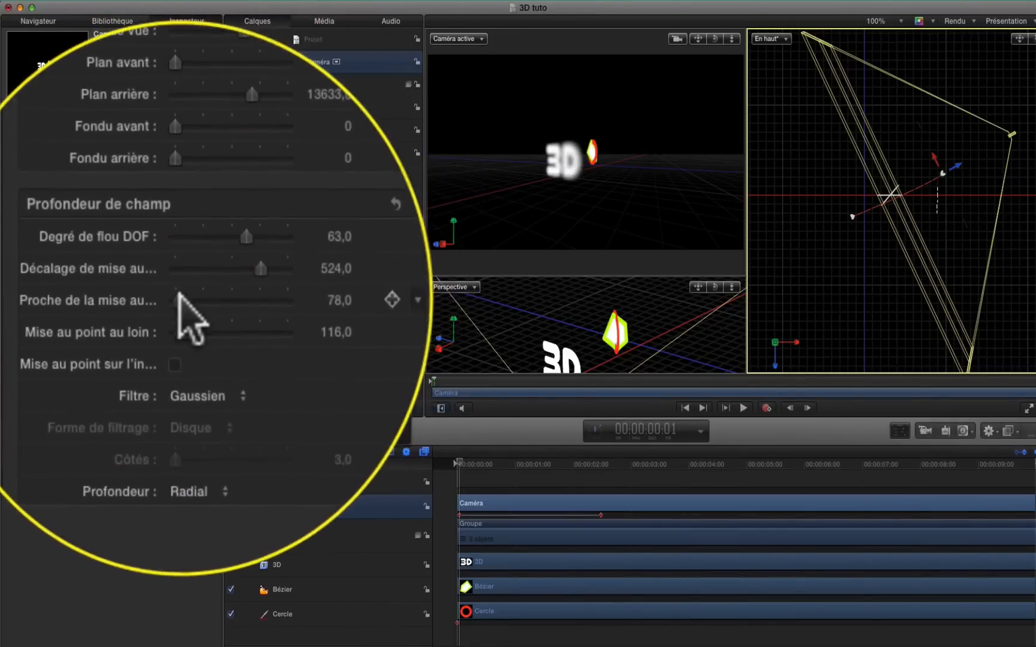
left_click_drag(183, 300, 181, 308)
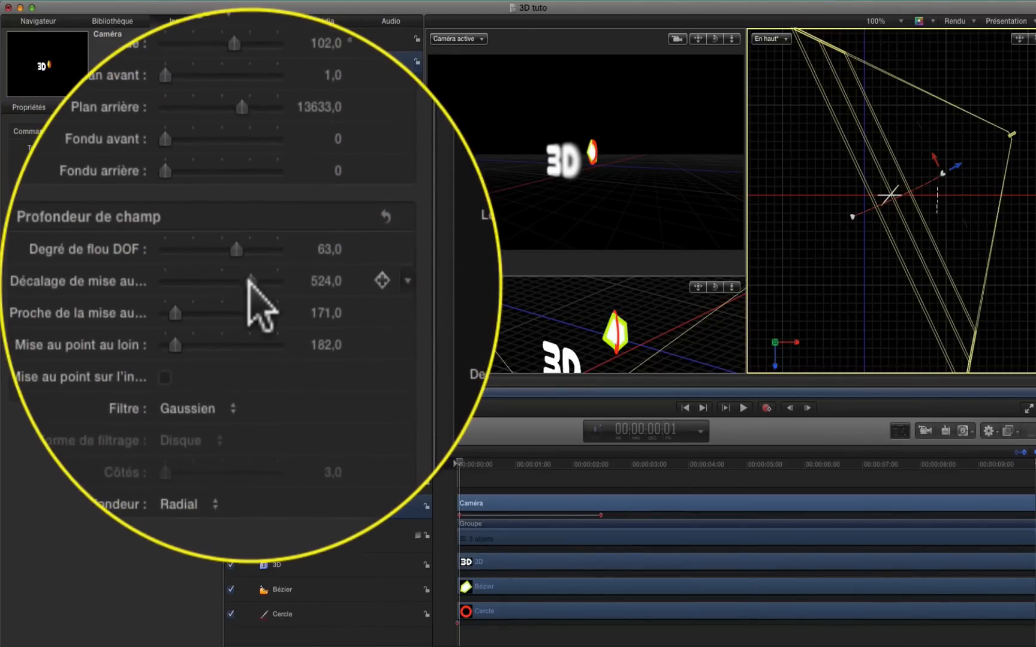
mouse_move(250, 280)
left_mouse_down()
mouse_move(235, 279)
mouse_move(249, 280)
left_mouse_up()
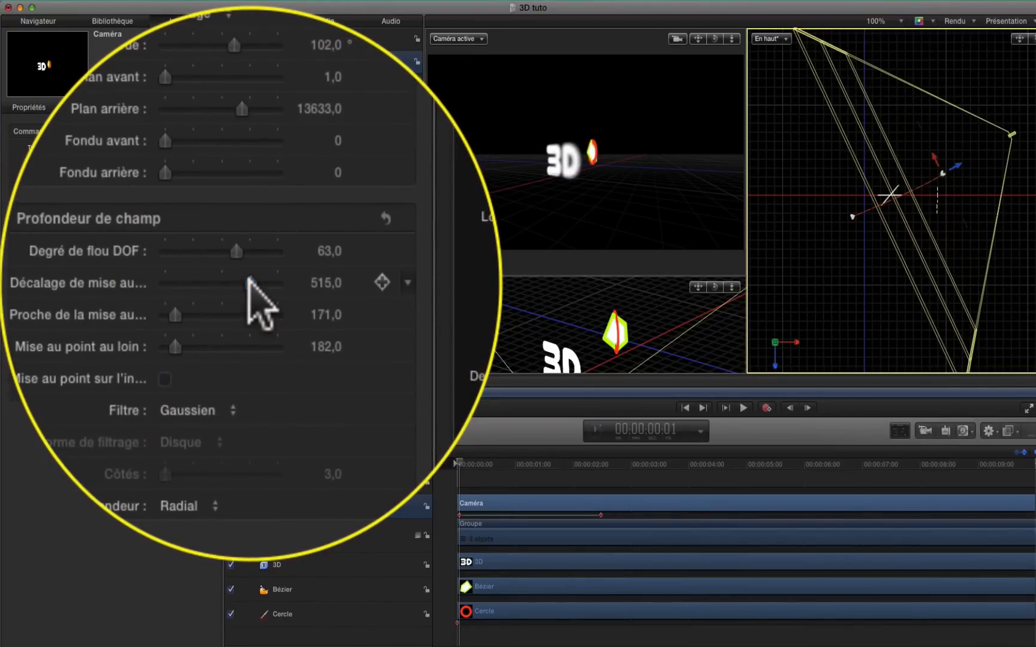